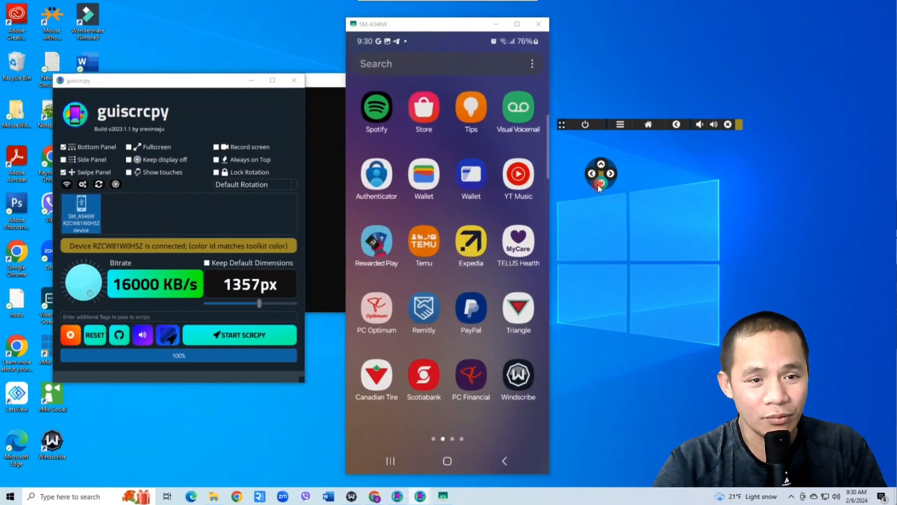
Swipe across the mirrored phone's home pages and pull down its notifications, finishing on the home screen.
{"action": "left_click", "coordinate": [600, 185]}
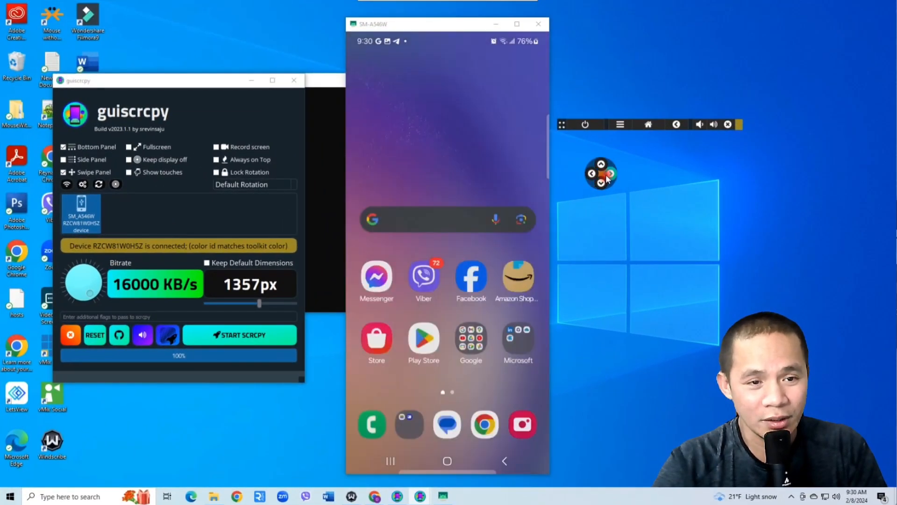
{"action": "left_click", "coordinate": [593, 174]}
{"action": "left_click", "coordinate": [593, 175]}
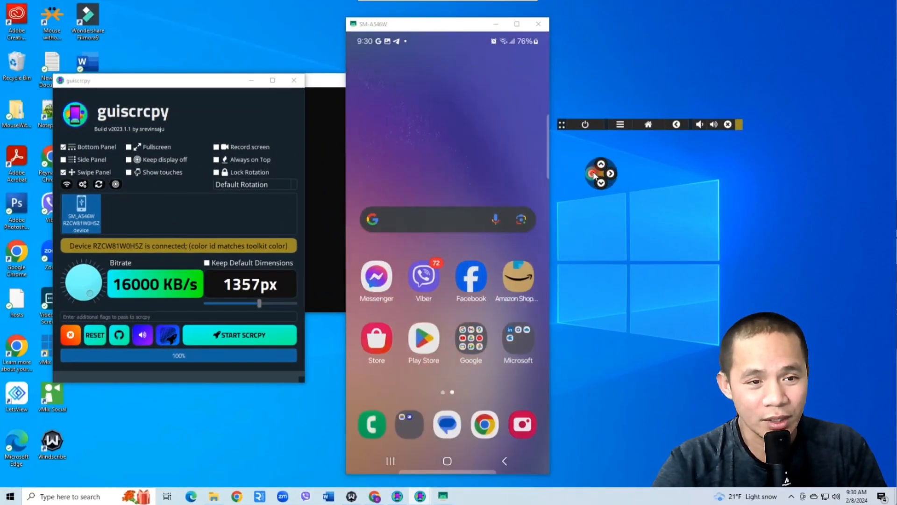
{"action": "left_click", "coordinate": [601, 184]}
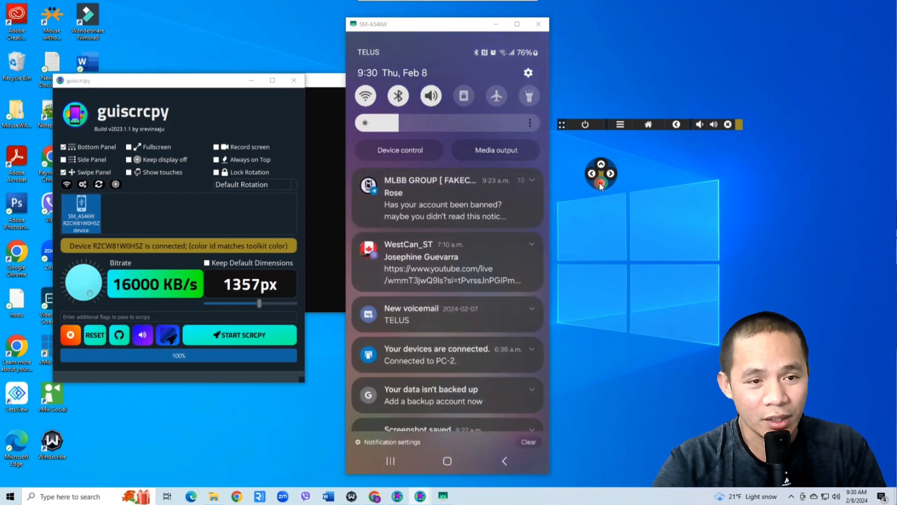
{"action": "left_click", "coordinate": [645, 124]}
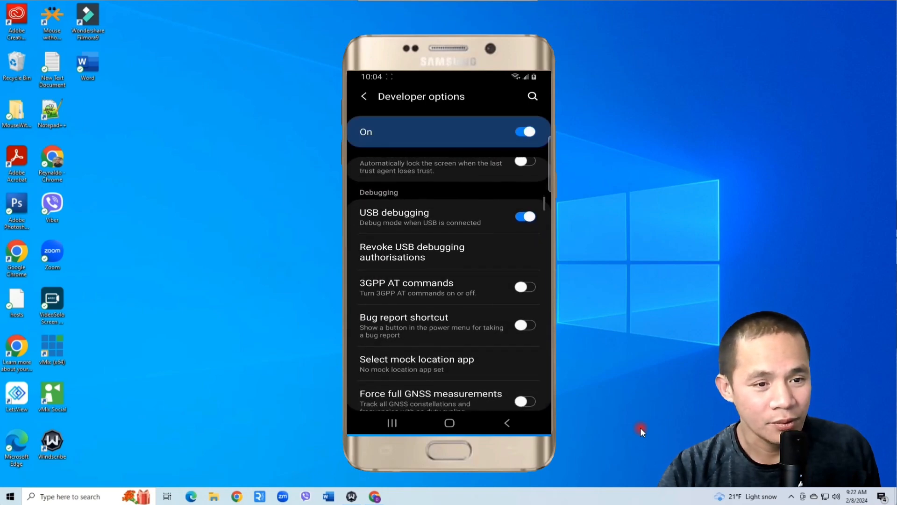
Switch to Chrome and read the scrcpy README introduction, highlighting the version number v2.3.1 and the words "video and audio".
{"action": "left_click", "coordinate": [375, 496]}
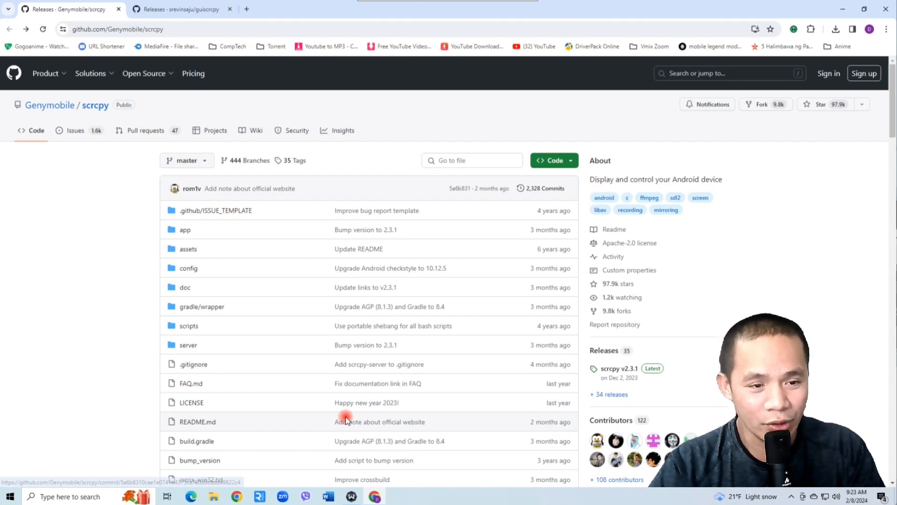
{"action": "scroll", "coordinate": [346, 419], "scroll_direction": "down", "scroll_amount": 4}
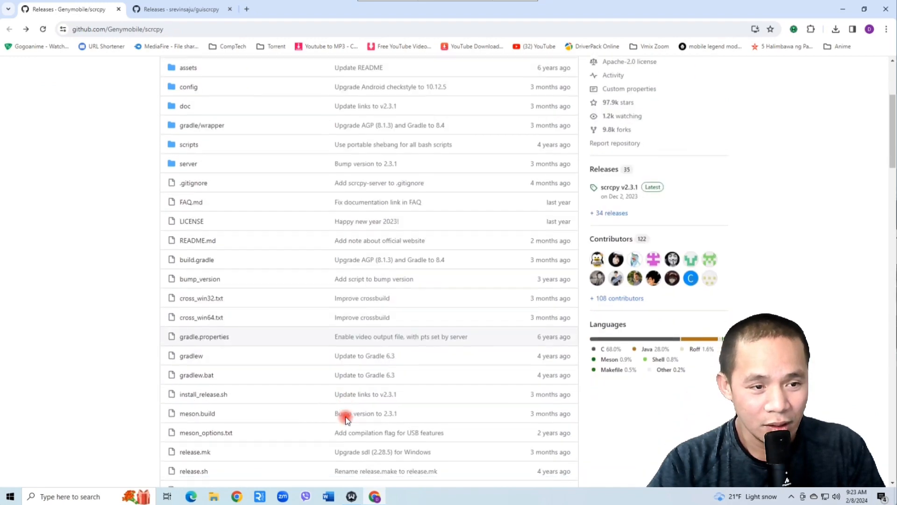
{"action": "scroll", "coordinate": [346, 418], "scroll_direction": "down", "scroll_amount": 6}
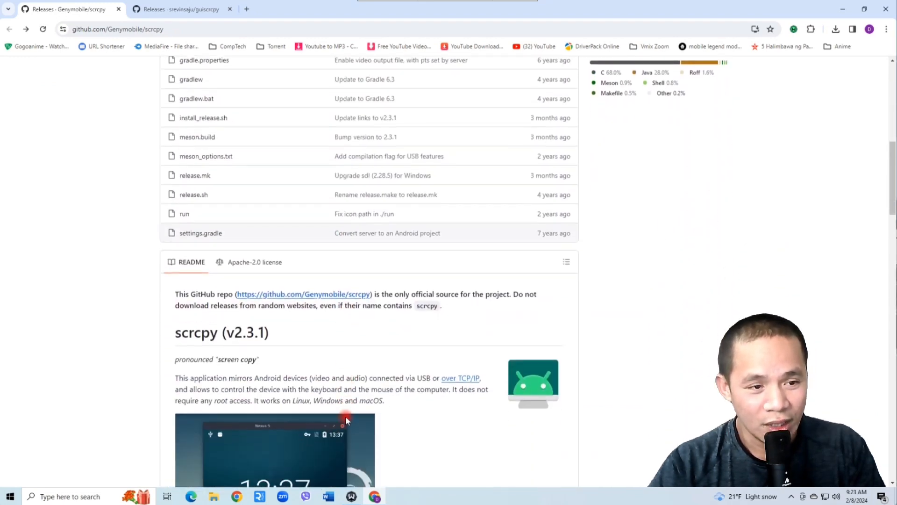
{"action": "scroll", "coordinate": [346, 419], "scroll_direction": "down", "scroll_amount": 2}
{"action": "scroll", "coordinate": [346, 421], "scroll_direction": "down", "scroll_amount": 2}
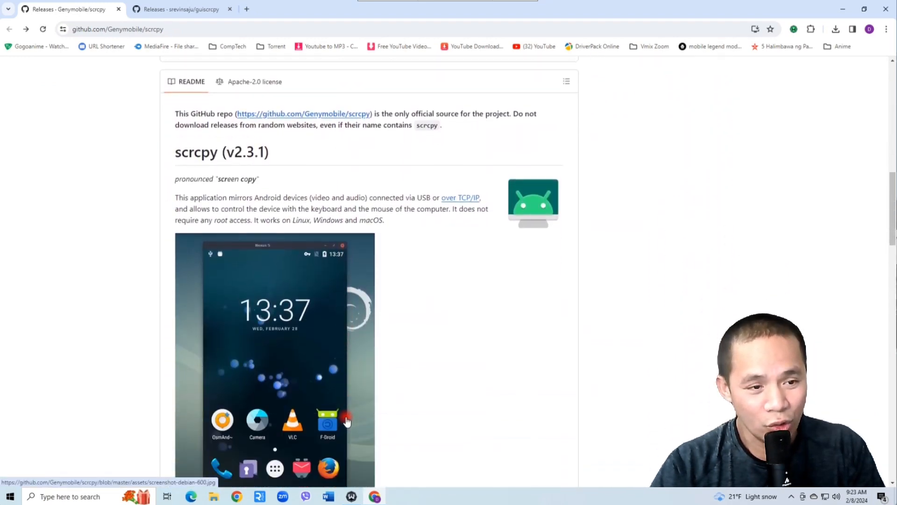
{"action": "scroll", "coordinate": [346, 421], "scroll_direction": "down", "scroll_amount": 1}
{"action": "scroll", "coordinate": [278, 189], "scroll_direction": "up", "scroll_amount": 1}
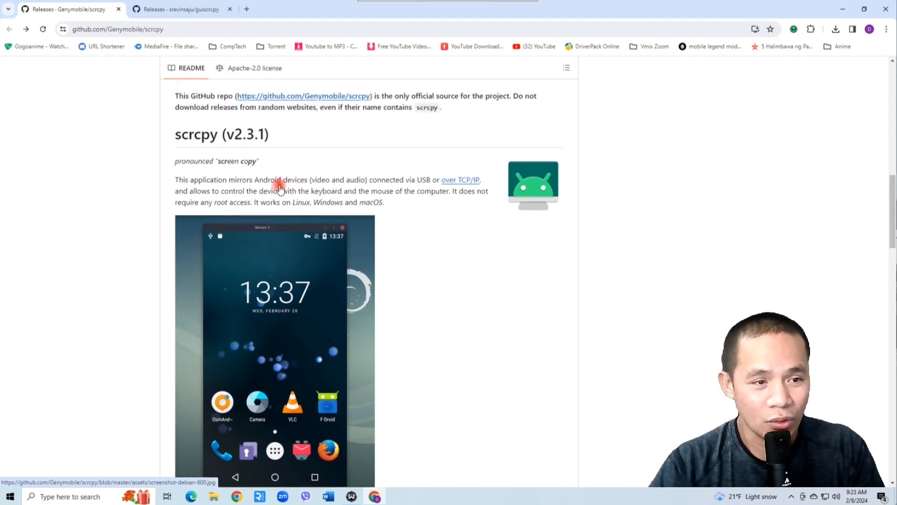
{"action": "left_click_drag", "start_coordinate": [227, 135], "coordinate": [265, 135]}
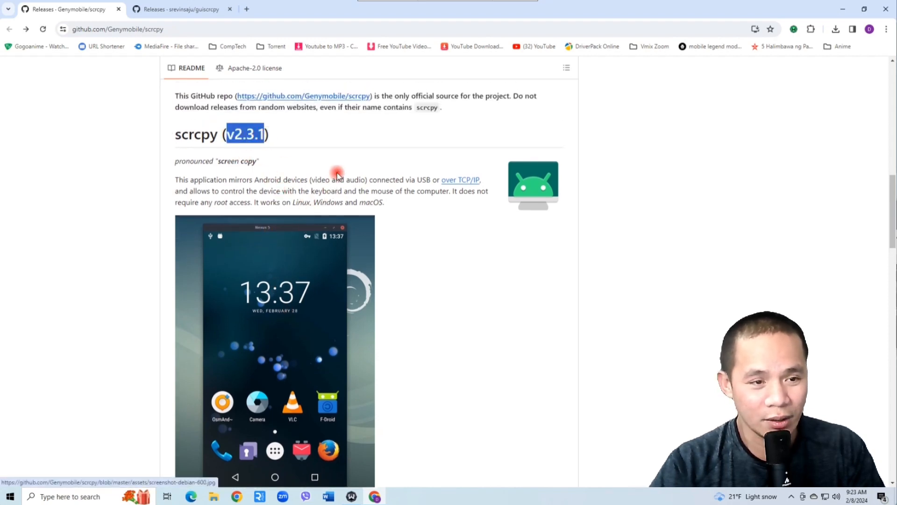
{"action": "left_click_drag", "start_coordinate": [312, 180], "coordinate": [346, 179]}
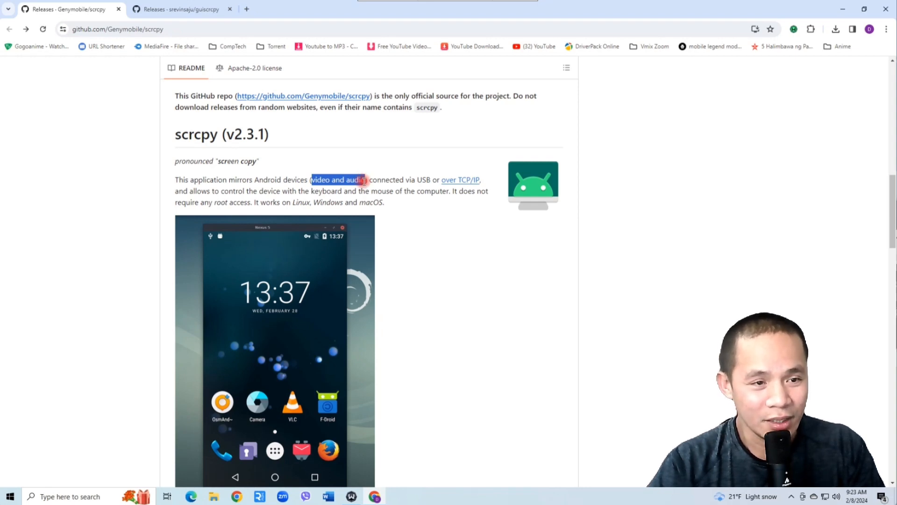
Examine the rest of the scrcpy README, including its features, prerequisites and user documentation, and return to the repository's file list.
{"action": "scroll", "coordinate": [350, 391], "scroll_direction": "down", "scroll_amount": 2}
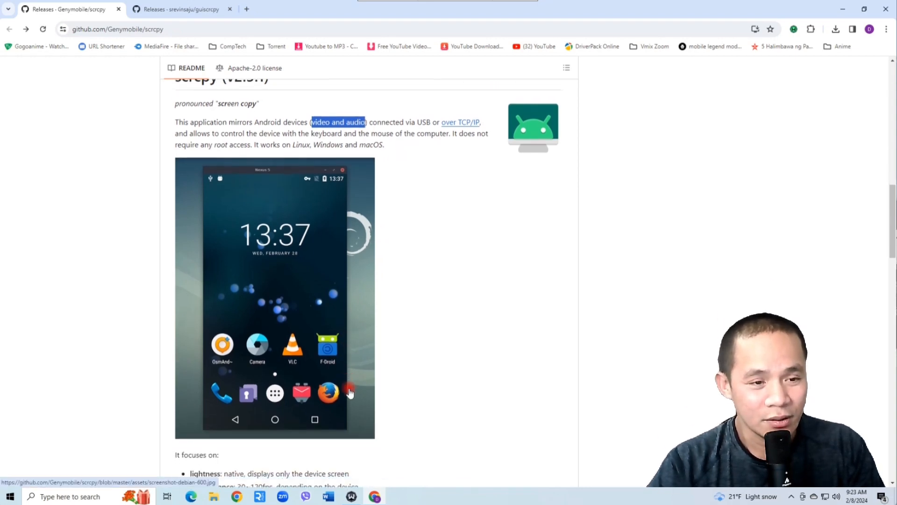
{"action": "scroll", "coordinate": [351, 391], "scroll_direction": "down", "scroll_amount": 4}
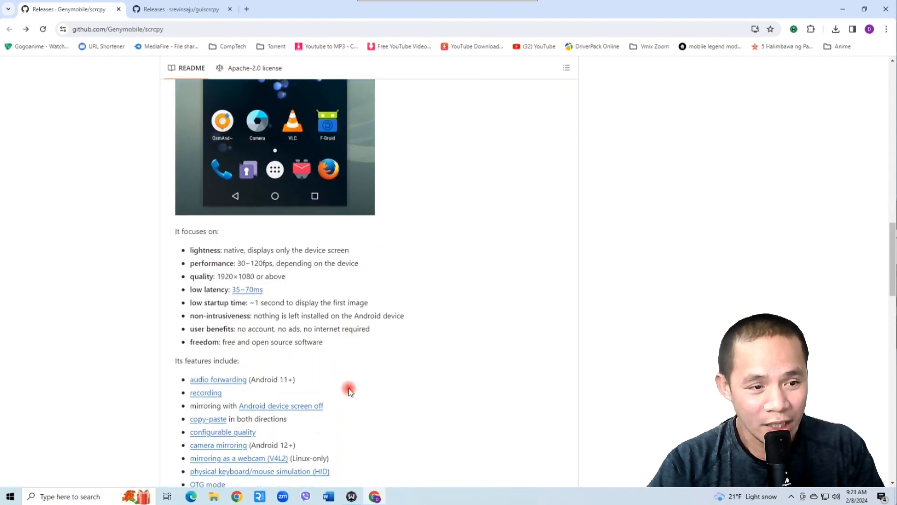
{"action": "scroll", "coordinate": [224, 370], "scroll_direction": "down", "scroll_amount": 3}
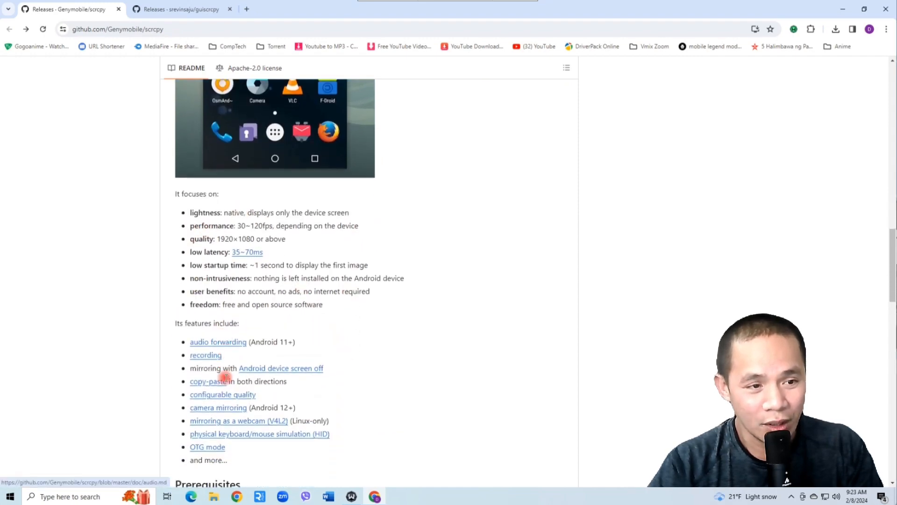
{"action": "scroll", "coordinate": [240, 373], "scroll_direction": "down", "scroll_amount": 7}
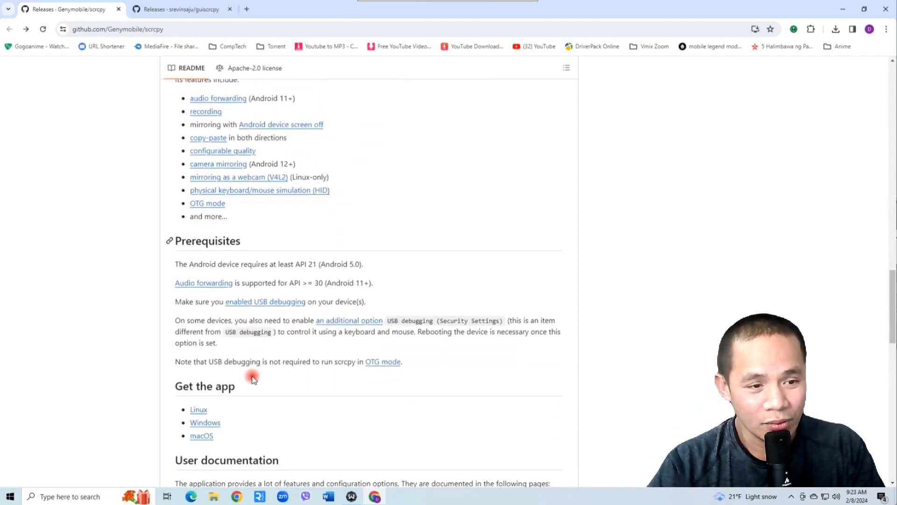
{"action": "scroll", "coordinate": [252, 376], "scroll_direction": "down", "scroll_amount": 5}
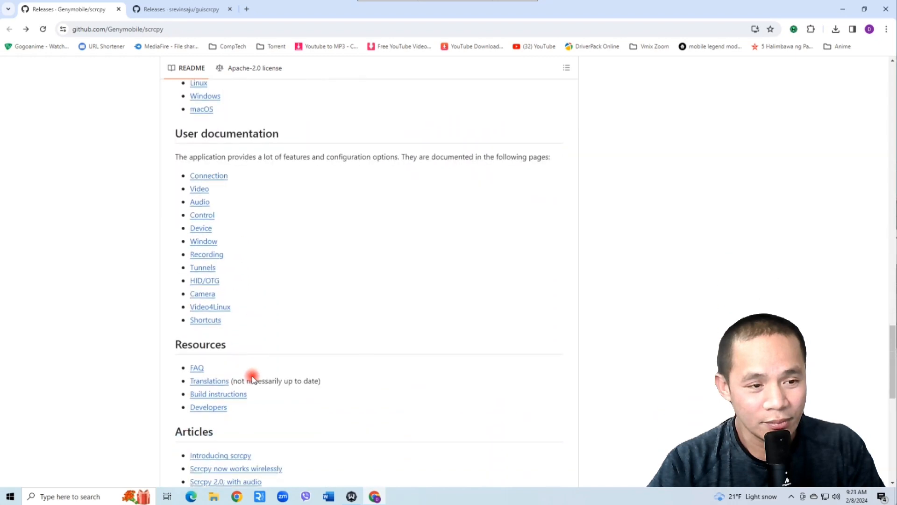
{"action": "scroll", "coordinate": [252, 377], "scroll_direction": "down", "scroll_amount": 7}
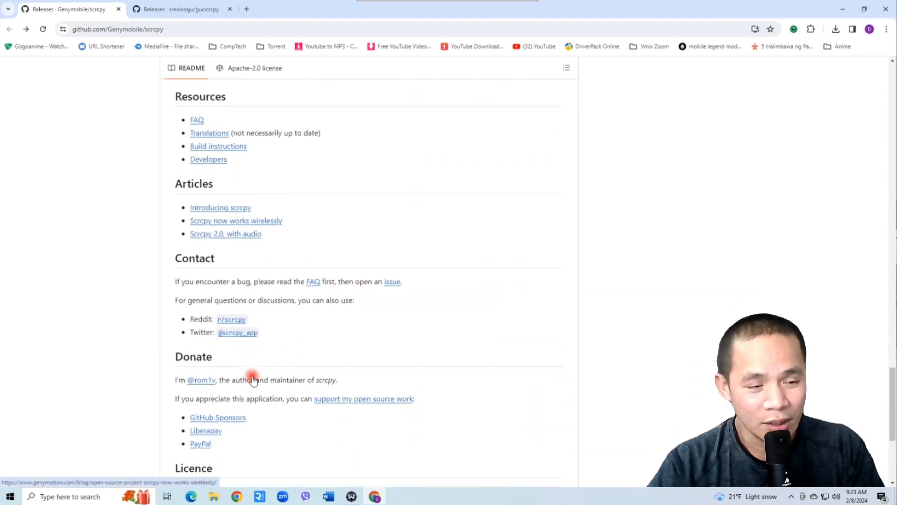
{"action": "scroll", "coordinate": [253, 378], "scroll_direction": "down", "scroll_amount": 1}
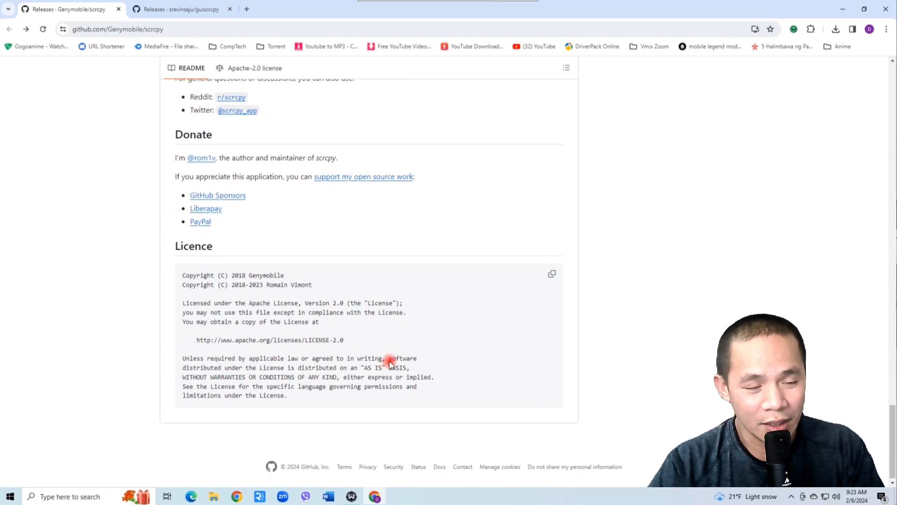
{"action": "scroll", "coordinate": [391, 361], "scroll_direction": "up", "scroll_amount": 4}
{"action": "scroll", "coordinate": [391, 361], "scroll_direction": "up", "scroll_amount": 5}
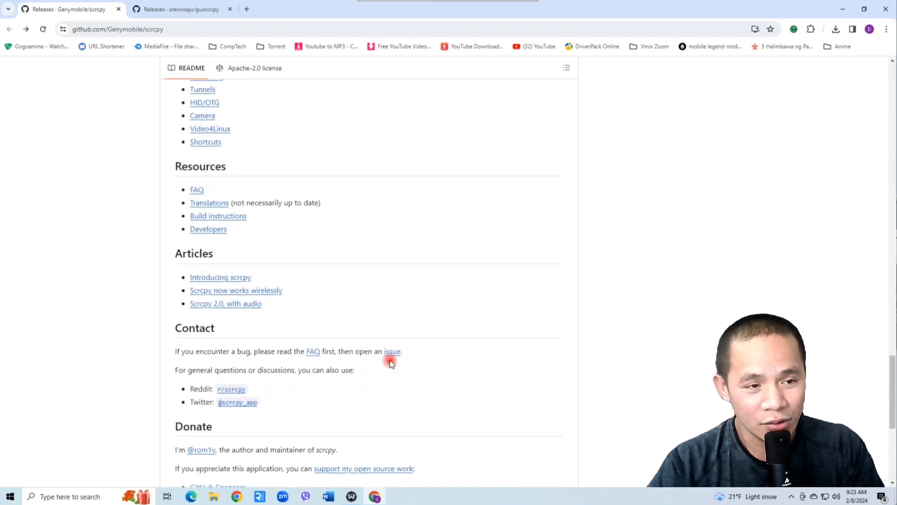
{"action": "scroll", "coordinate": [391, 361], "scroll_direction": "up", "scroll_amount": 7}
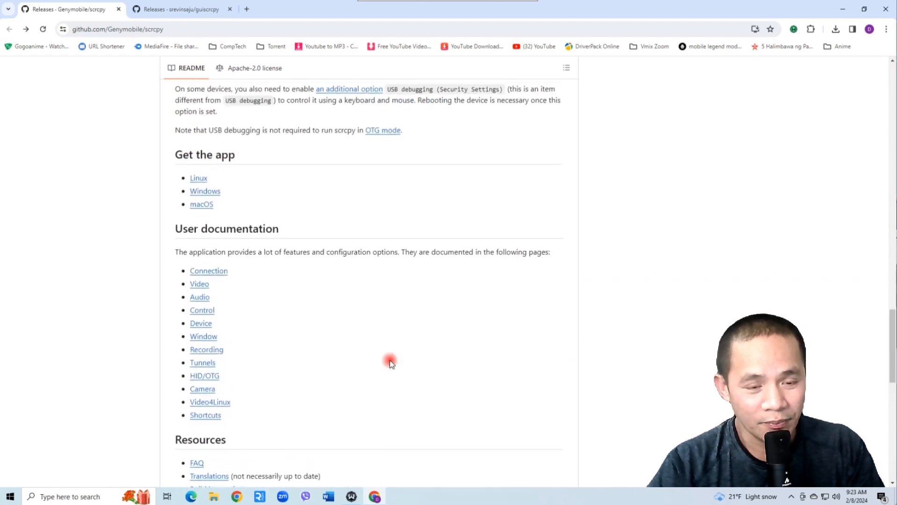
{"action": "scroll", "coordinate": [391, 360], "scroll_direction": "up", "scroll_amount": 4}
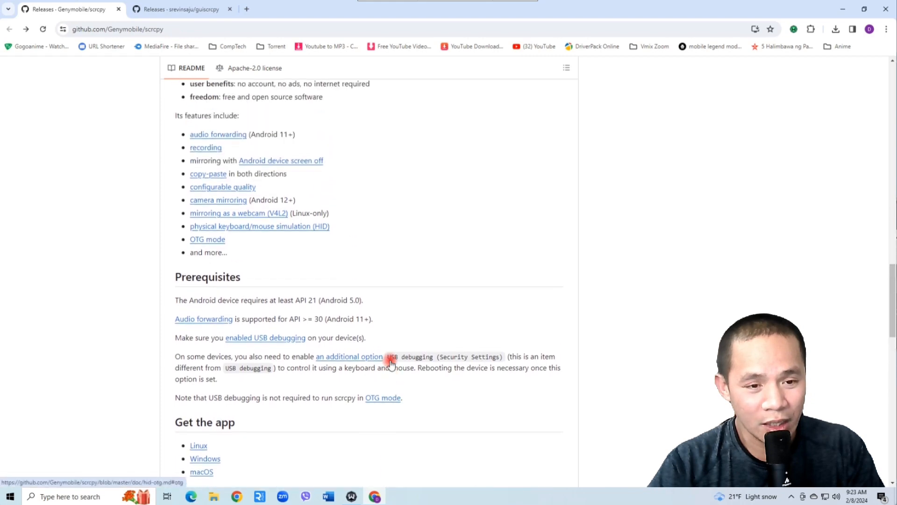
{"action": "scroll", "coordinate": [389, 360], "scroll_direction": "up", "scroll_amount": 6}
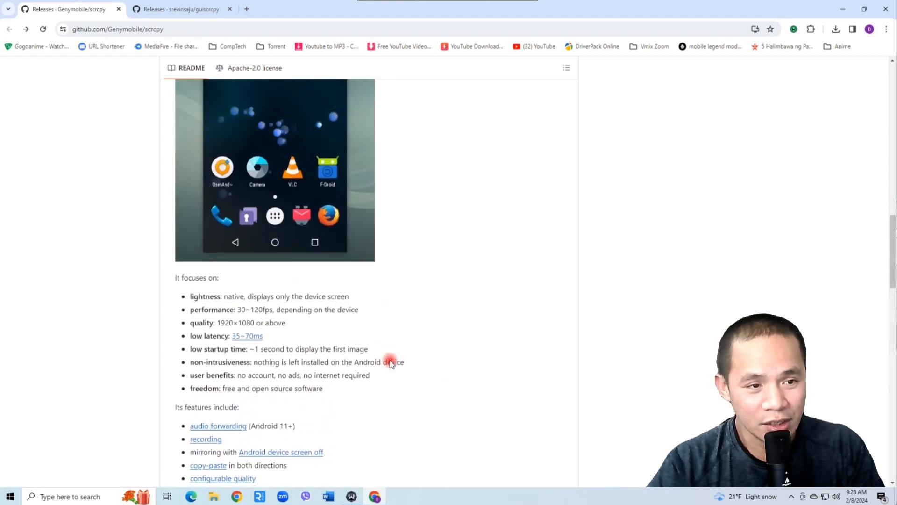
{"action": "scroll", "coordinate": [390, 360], "scroll_direction": "up", "scroll_amount": 4}
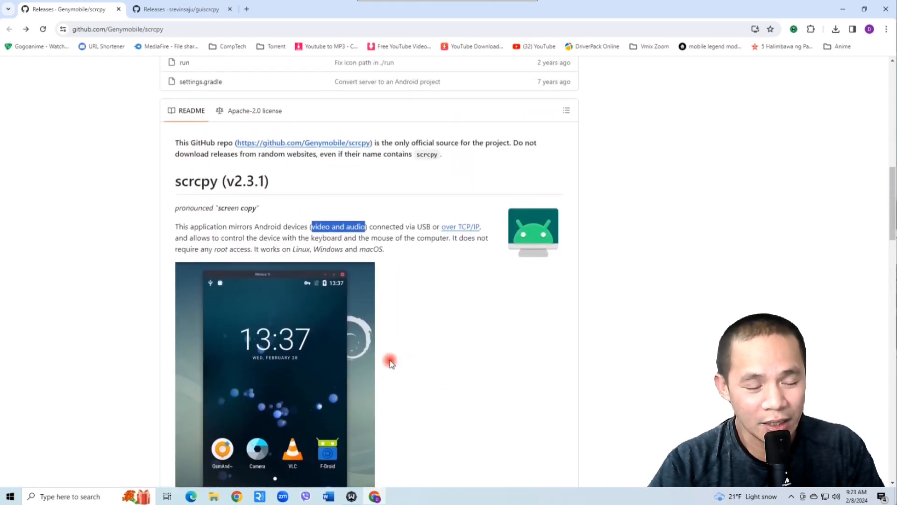
{"action": "scroll", "coordinate": [320, 289], "scroll_direction": "up", "scroll_amount": 6}
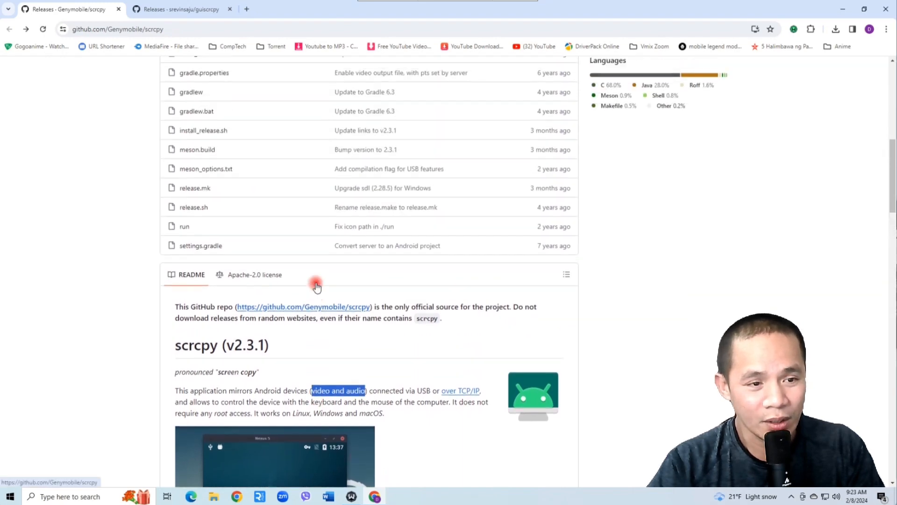
{"action": "scroll", "coordinate": [315, 283], "scroll_direction": "up", "scroll_amount": 1}
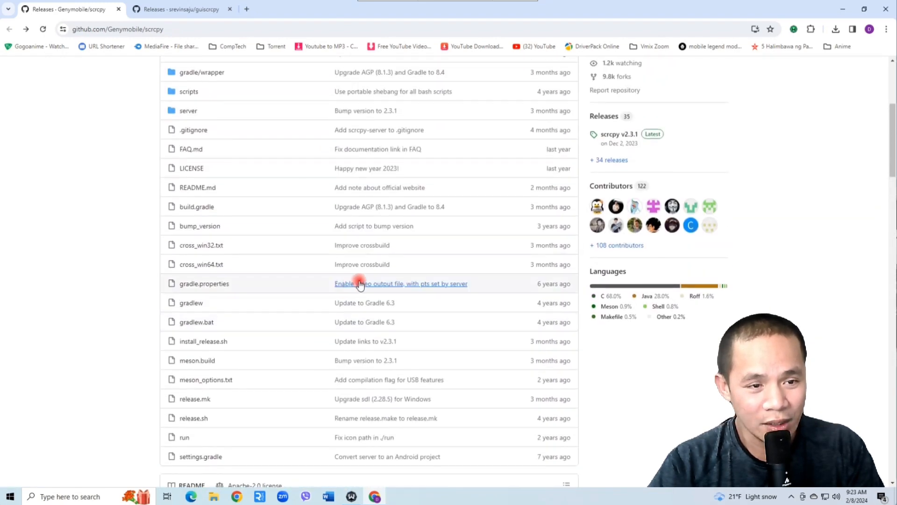
{"action": "scroll", "coordinate": [344, 327], "scroll_direction": "down", "scroll_amount": 2}
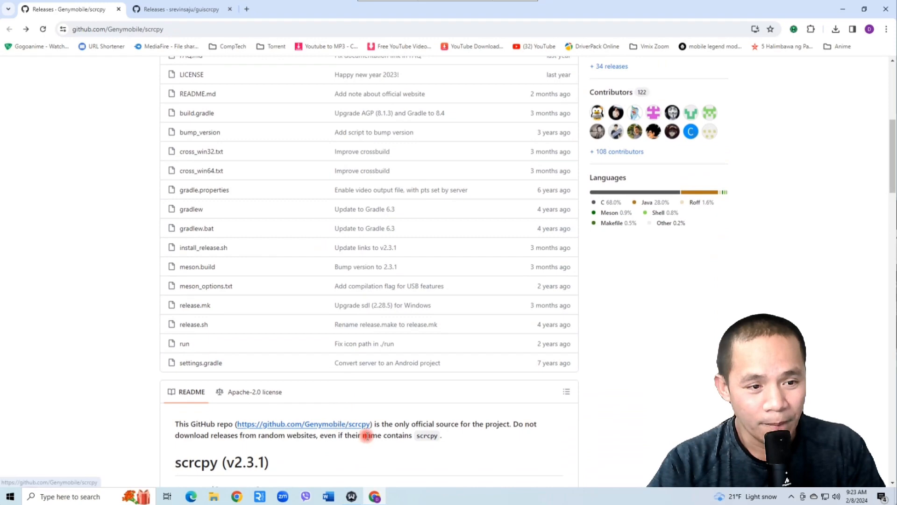
Open the scrcpy Releases page and download scrcpy-win64-v2.3.1.zip from the latest release's assets.
{"action": "scroll", "coordinate": [475, 376], "scroll_direction": "up", "scroll_amount": 5}
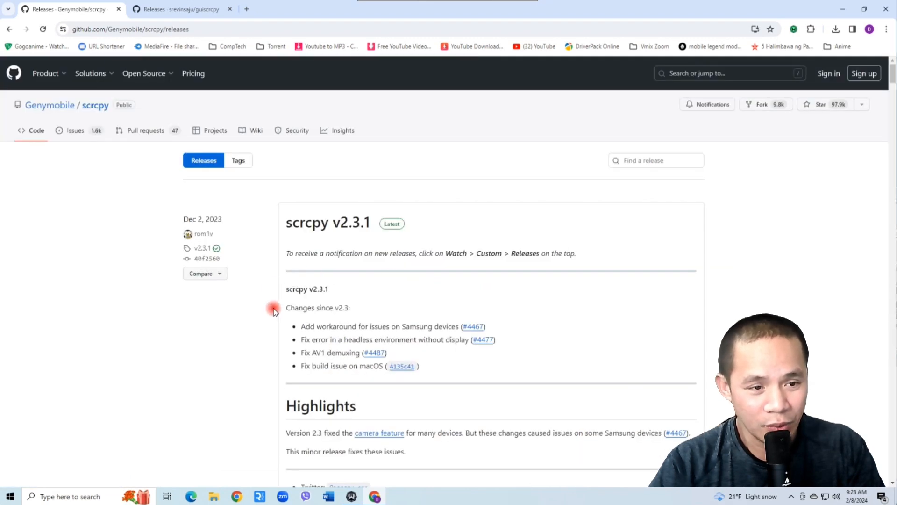
{"action": "scroll", "coordinate": [282, 327], "scroll_direction": "down", "scroll_amount": 2}
{"action": "scroll", "coordinate": [282, 327], "scroll_direction": "down", "scroll_amount": 5}
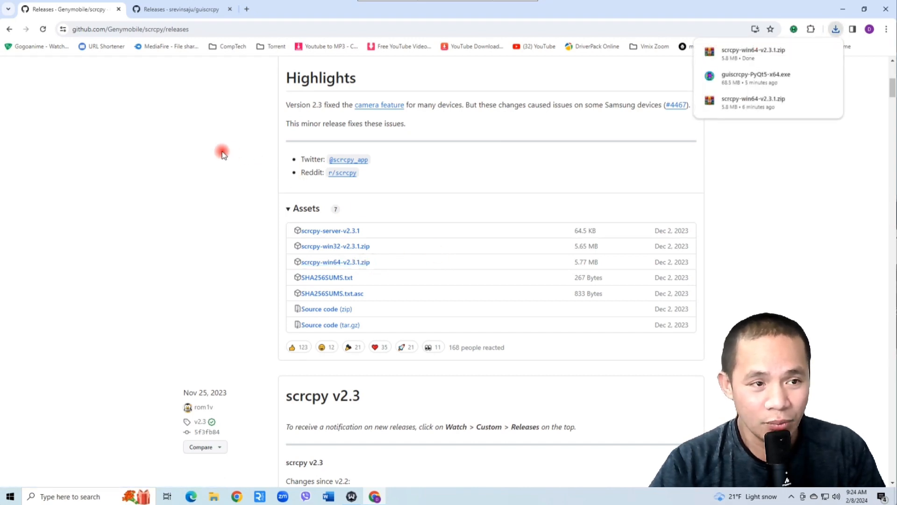
Bring up the srevinsaju/guiscrcpy repository and examine its README, including the interface screenshots and the table of installation packages.
{"action": "left_click", "coordinate": [189, 10]}
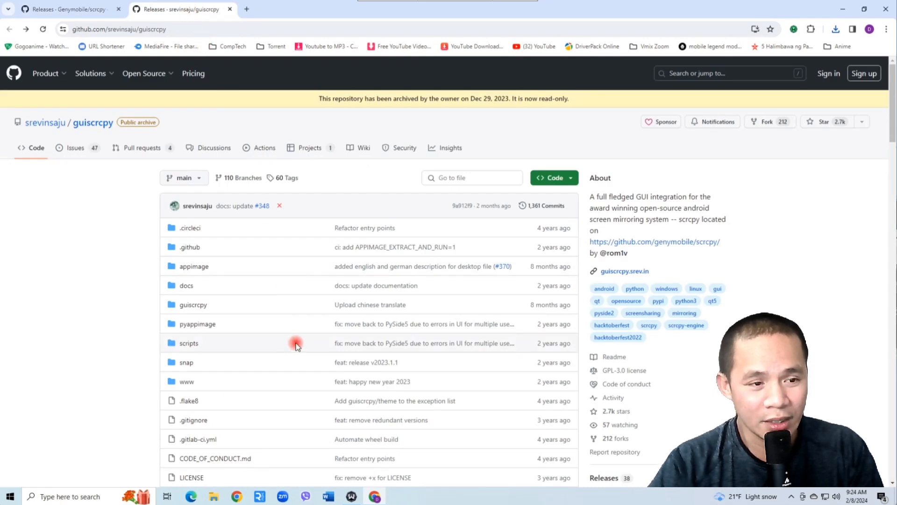
{"action": "scroll", "coordinate": [117, 290], "scroll_direction": "down", "scroll_amount": 1}
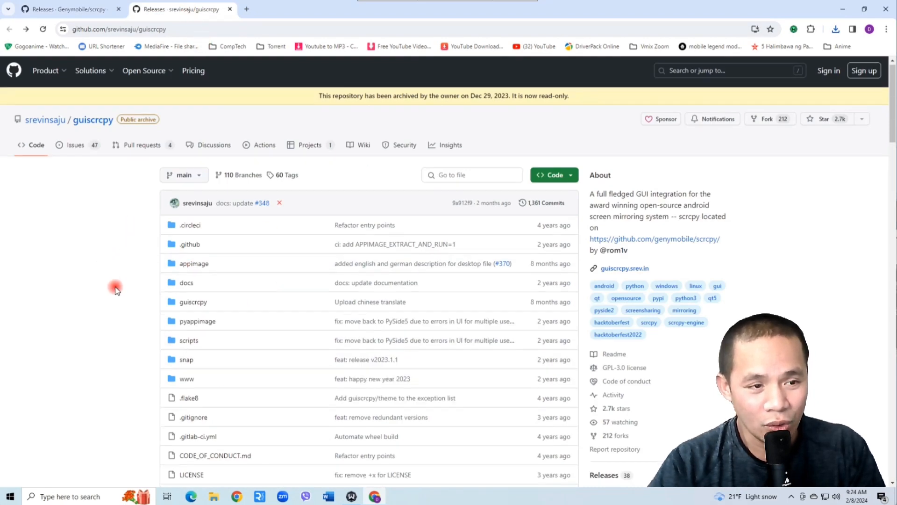
{"action": "scroll", "coordinate": [117, 290], "scroll_direction": "down", "scroll_amount": 5}
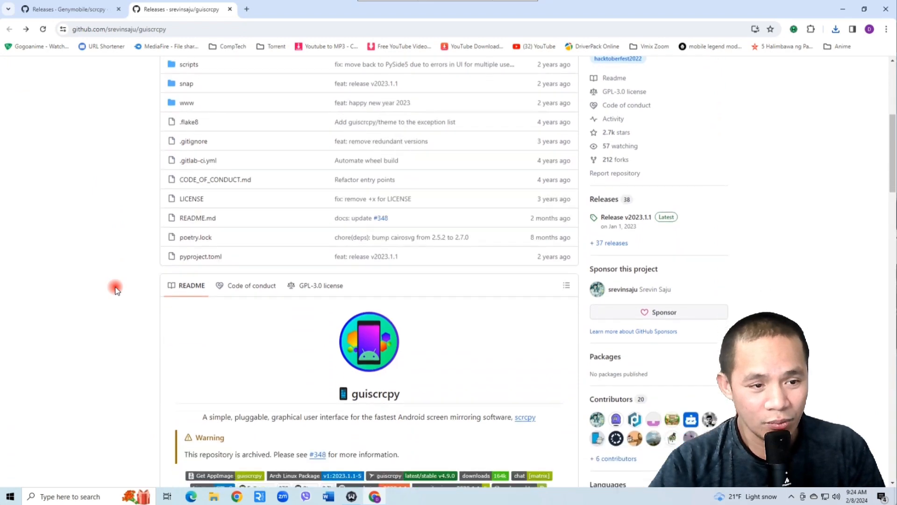
{"action": "scroll", "coordinate": [117, 290], "scroll_direction": "down", "scroll_amount": 3}
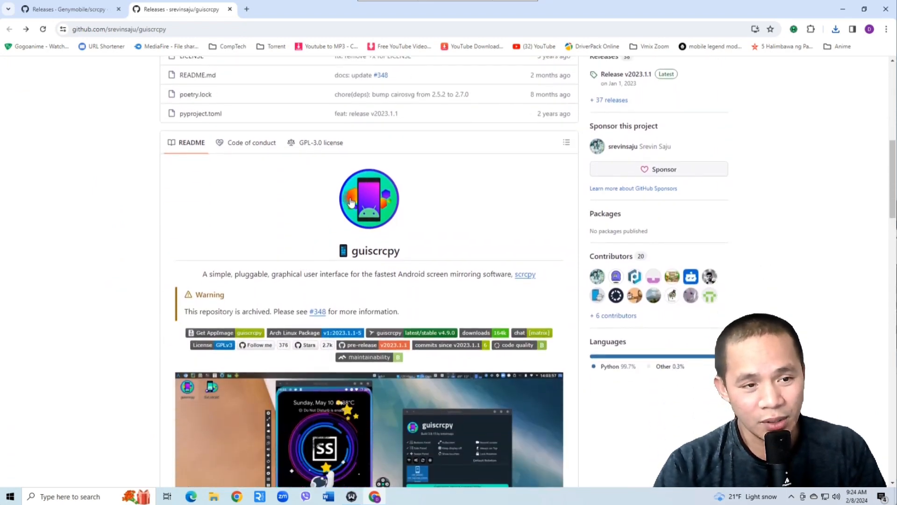
{"action": "scroll", "coordinate": [361, 248], "scroll_direction": "down", "scroll_amount": 4}
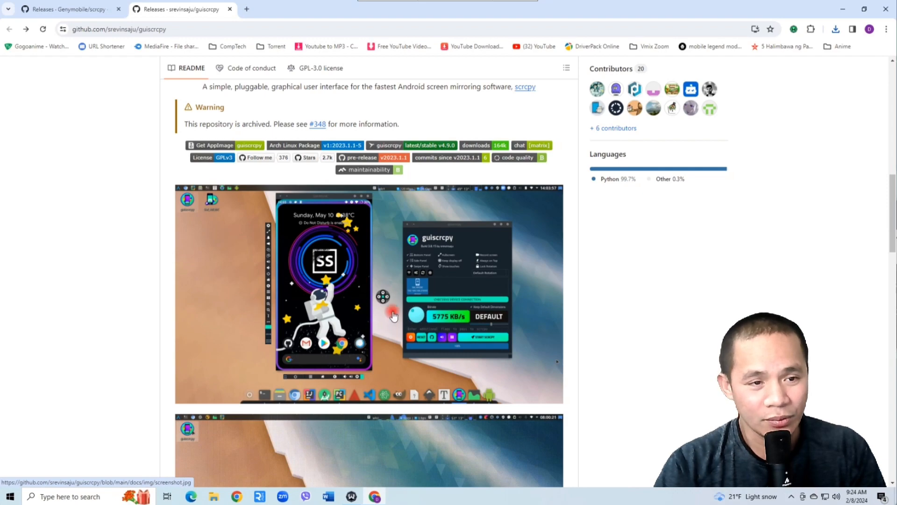
{"action": "scroll", "coordinate": [393, 316], "scroll_direction": "down", "scroll_amount": 3}
{"action": "scroll", "coordinate": [392, 316], "scroll_direction": "down", "scroll_amount": 15}
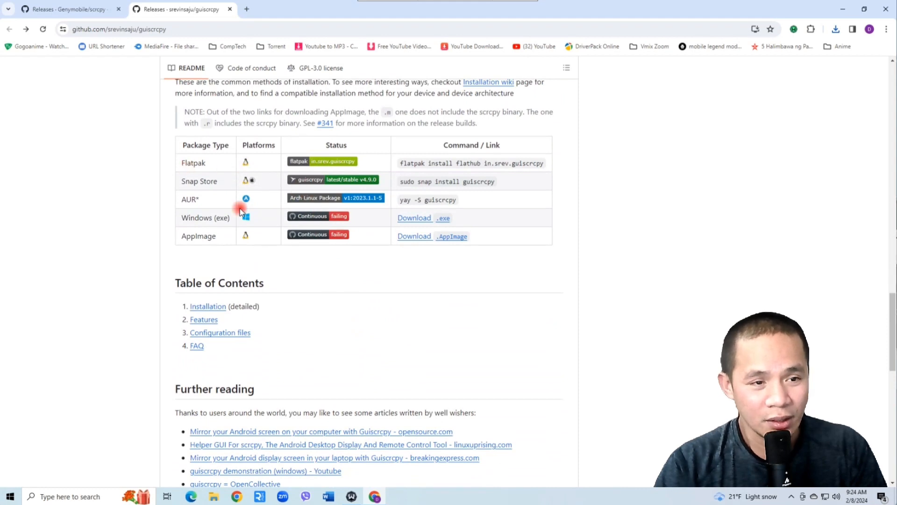
{"action": "scroll", "coordinate": [271, 377], "scroll_direction": "down", "scroll_amount": 5}
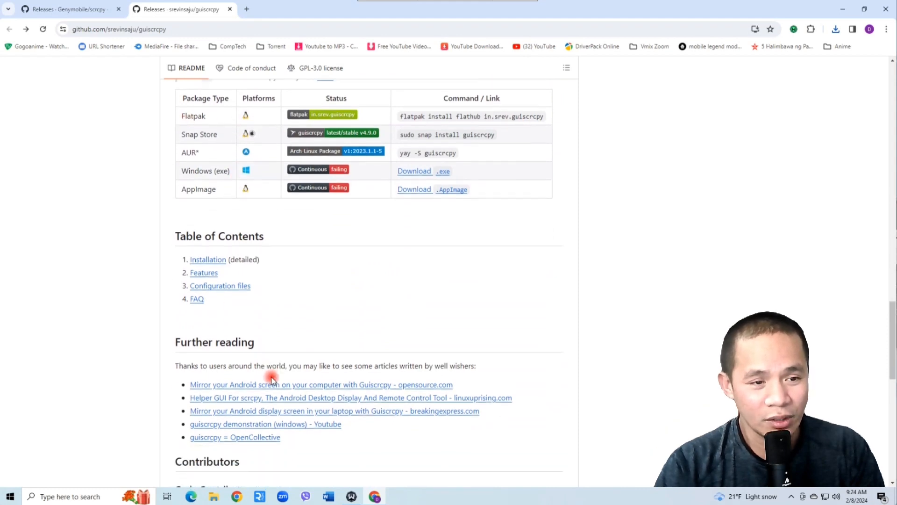
Examine the rest of the guiscrcpy README, including its contributors and license sections, and return to the repository's file list.
{"action": "scroll", "coordinate": [271, 379], "scroll_direction": "down", "scroll_amount": 7}
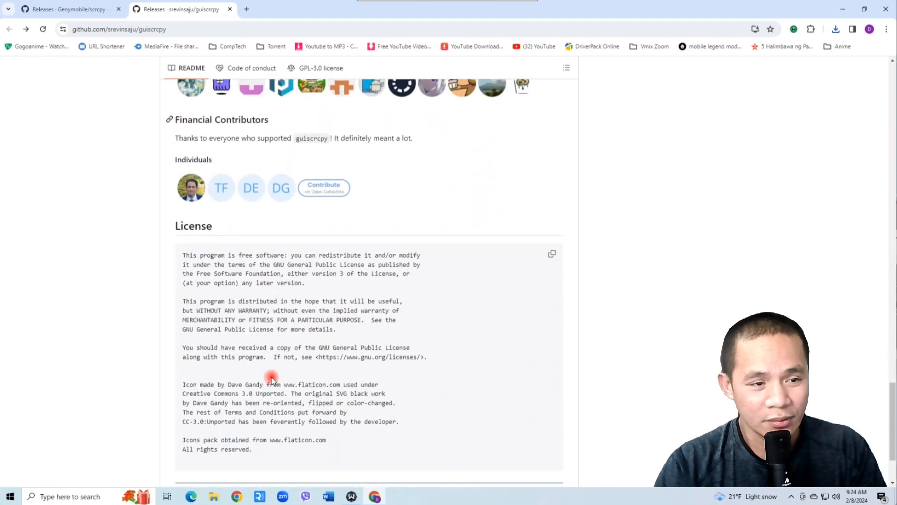
{"action": "scroll", "coordinate": [273, 380], "scroll_direction": "up", "scroll_amount": 7}
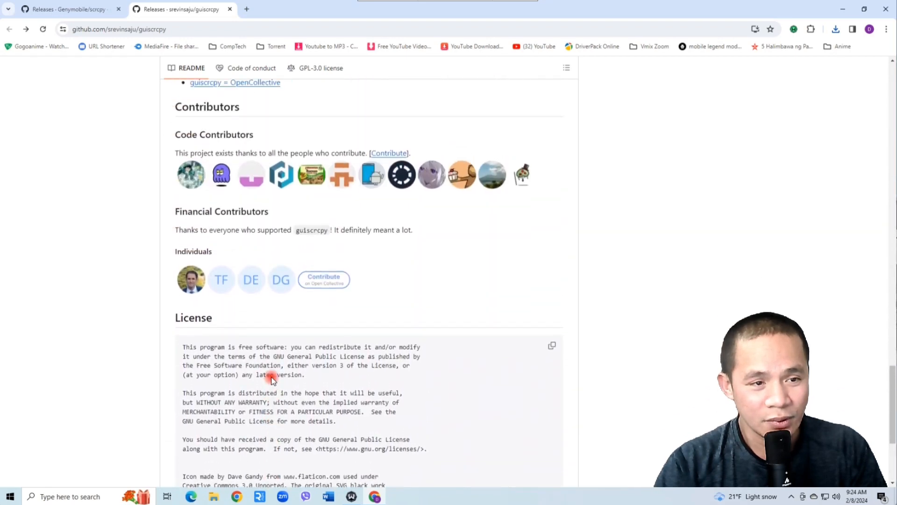
{"action": "scroll", "coordinate": [272, 380], "scroll_direction": "up", "scroll_amount": 11}
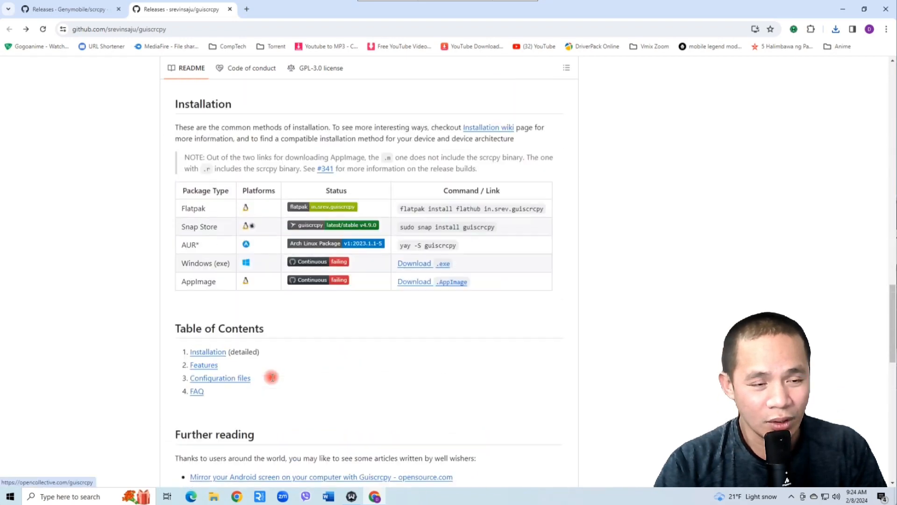
{"action": "scroll", "coordinate": [272, 377], "scroll_direction": "up", "scroll_amount": 6}
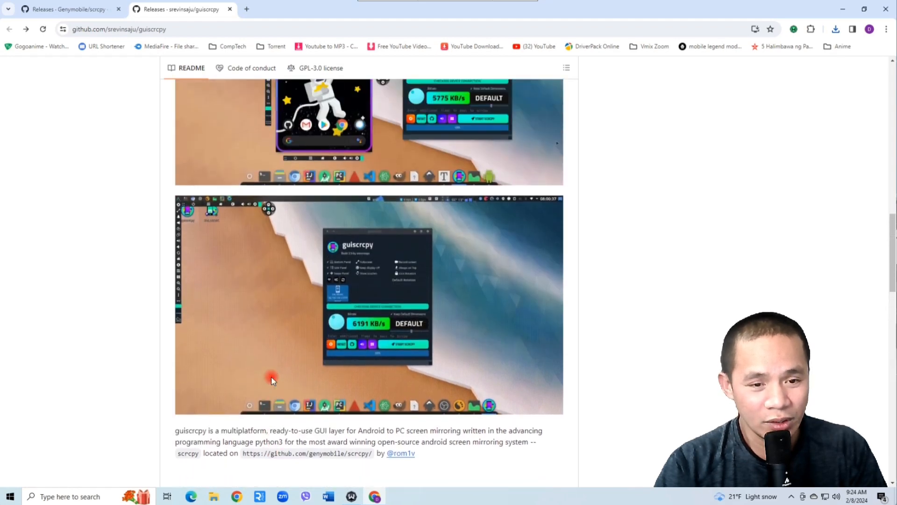
{"action": "scroll", "coordinate": [273, 381], "scroll_direction": "up", "scroll_amount": 7}
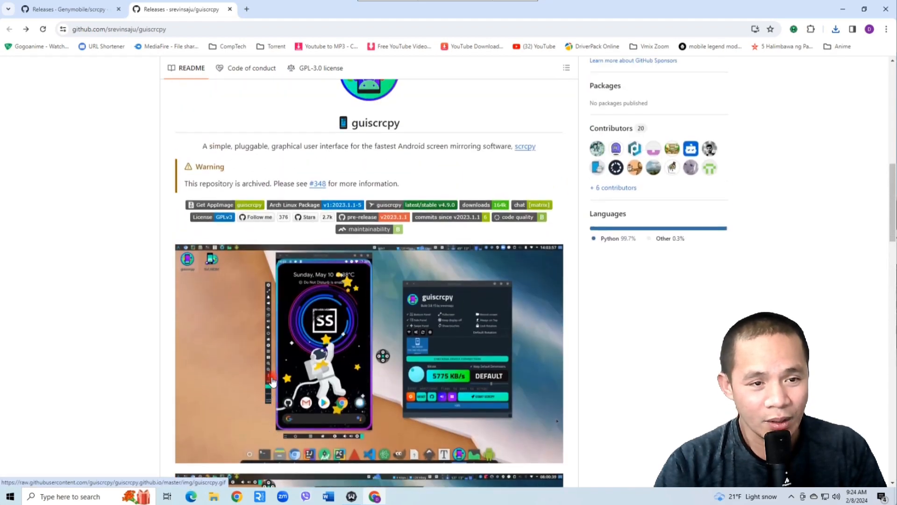
{"action": "scroll", "coordinate": [271, 378], "scroll_direction": "up", "scroll_amount": 3}
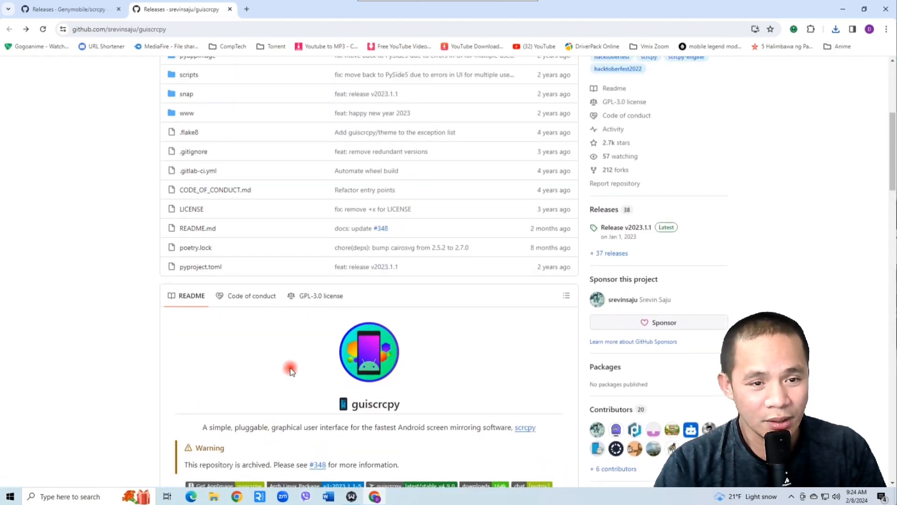
Open the guiscrcpy Releases page, download guiscrcpy-PyQt5-x64.exe from the Release v2023.1.1 assets, and check the browser's recent downloads.
{"action": "left_click", "coordinate": [623, 254]}
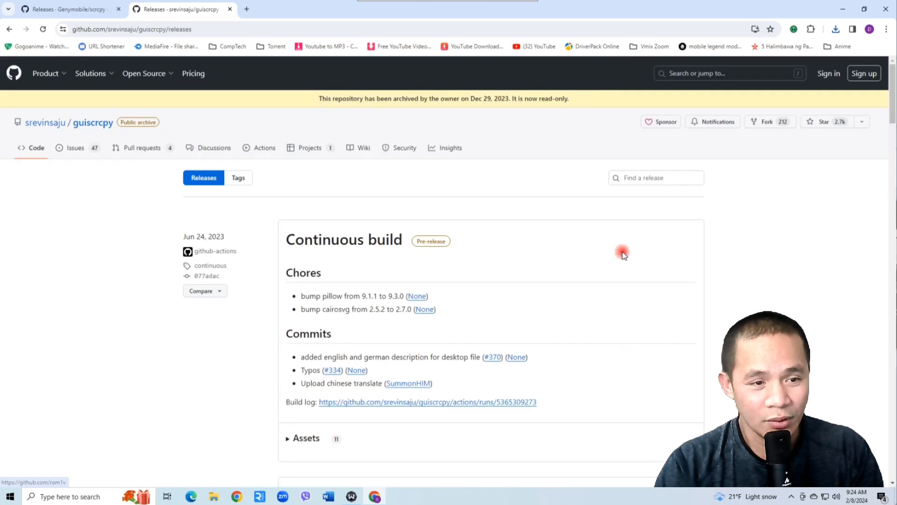
{"action": "scroll", "coordinate": [225, 392], "scroll_direction": "down", "scroll_amount": 5}
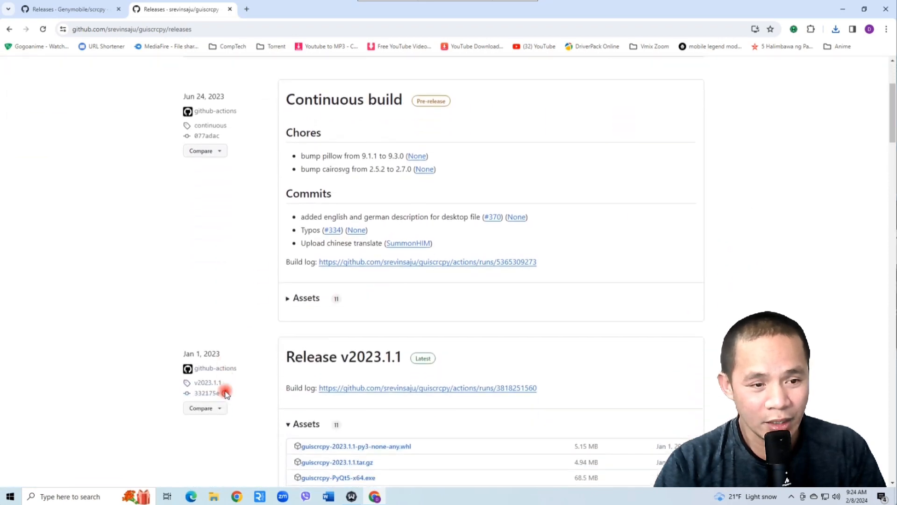
{"action": "scroll", "coordinate": [225, 393], "scroll_direction": "down", "scroll_amount": 2}
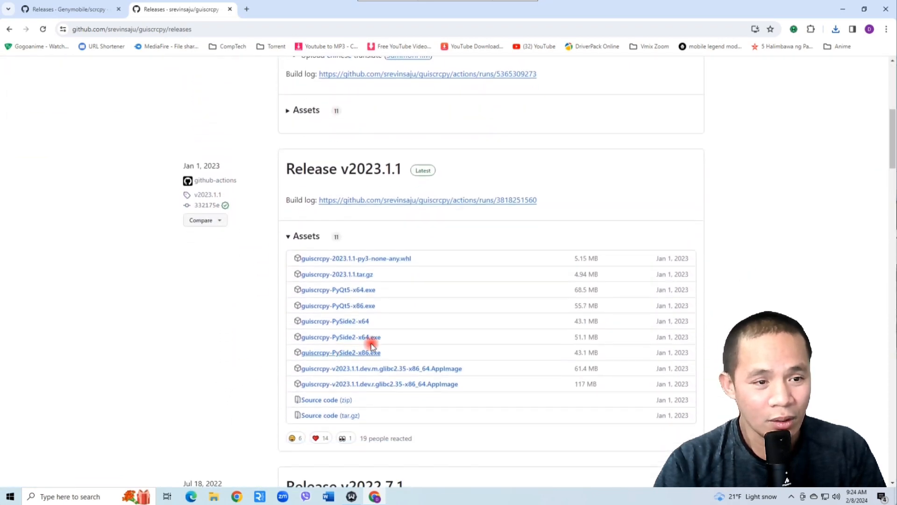
{"action": "left_click", "coordinate": [379, 291]}
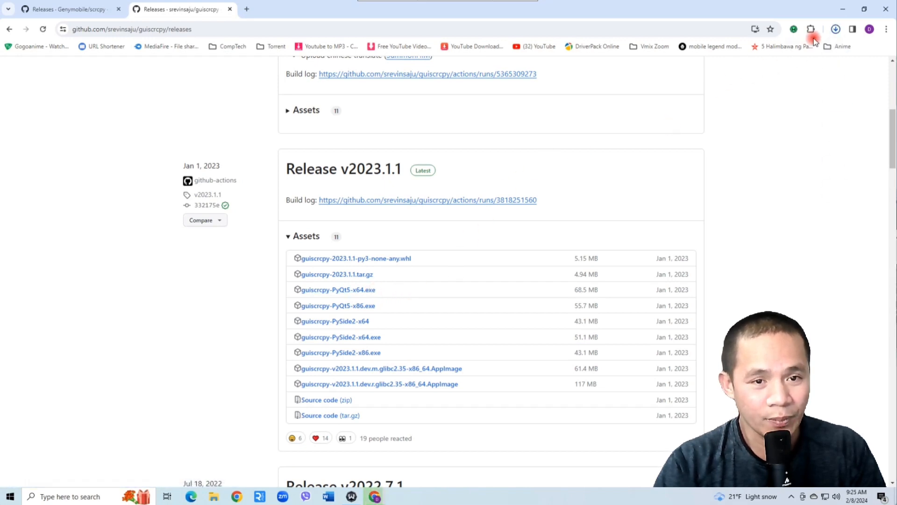
{"action": "left_click", "coordinate": [836, 29]}
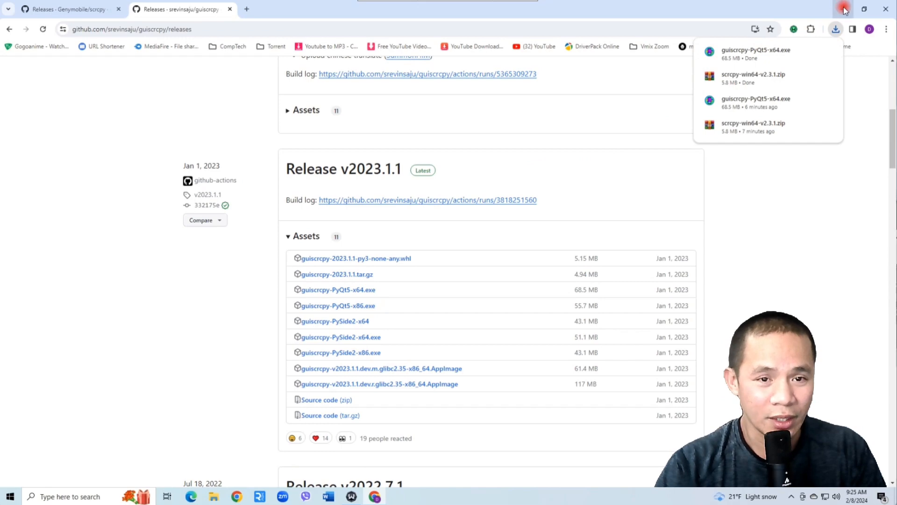
Switch to File Explorer and extract the scrcpy-win64-v2.3.1 archive directly into the Downloads folder.
{"action": "left_click", "coordinate": [845, 9]}
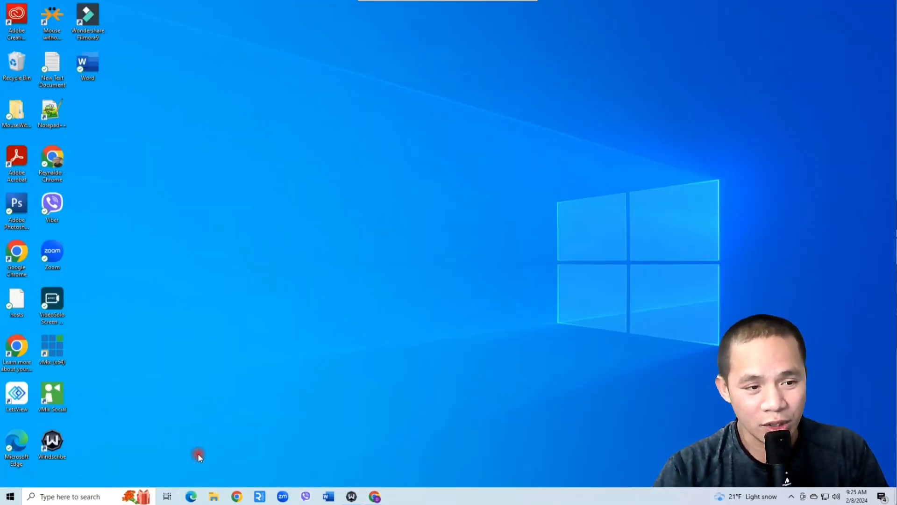
{"action": "left_click", "coordinate": [223, 491]}
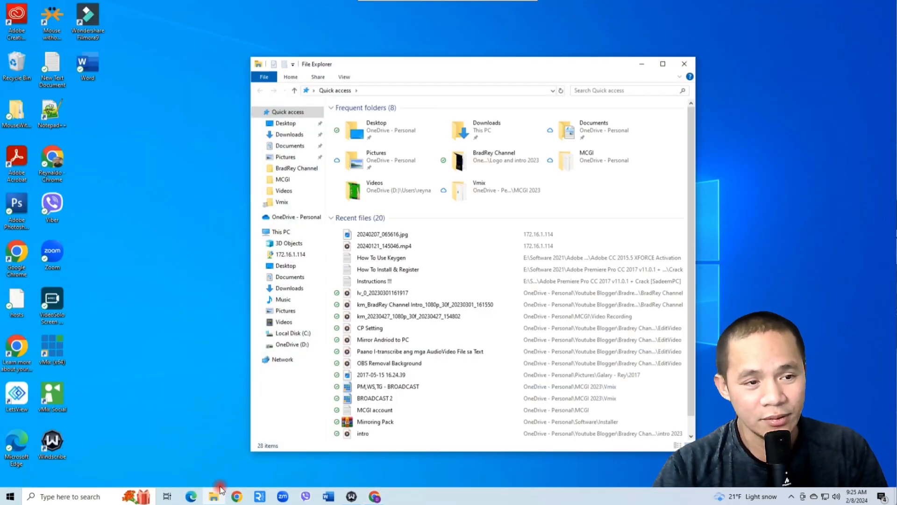
{"action": "left_click", "coordinate": [284, 135]}
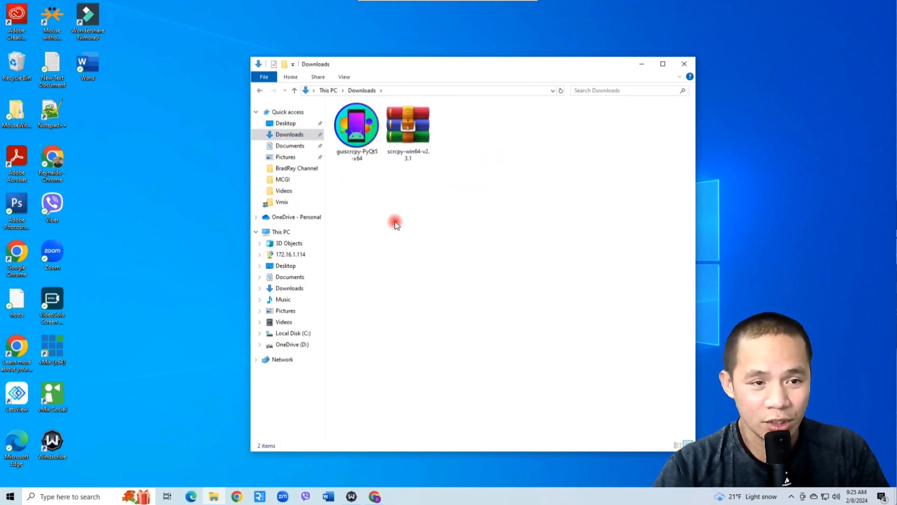
{"action": "right_click", "coordinate": [403, 124]}
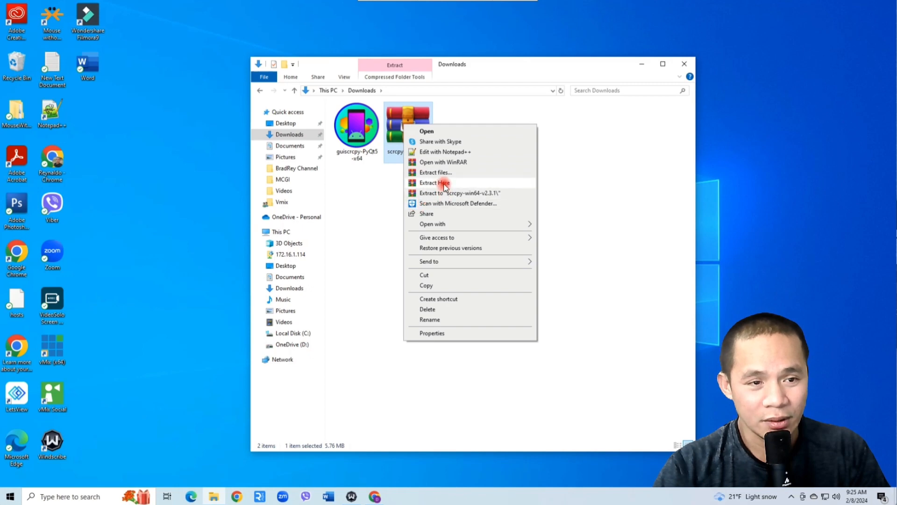
{"action": "left_click", "coordinate": [431, 182]}
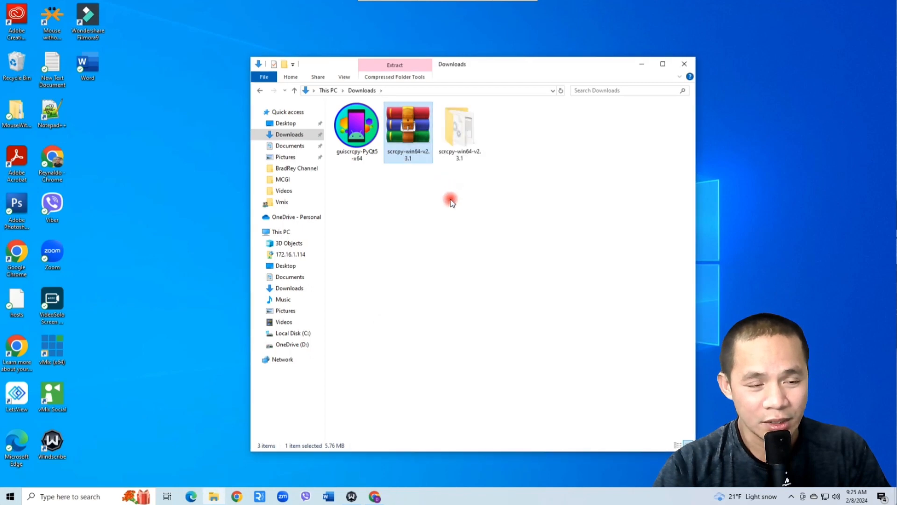
{"action": "left_click", "coordinate": [451, 202]}
Open the extracted scrcpy-win64-v2.3.1 folder and launch the scrcpy application to mirror the phone.
{"action": "left_click", "coordinate": [456, 149]}
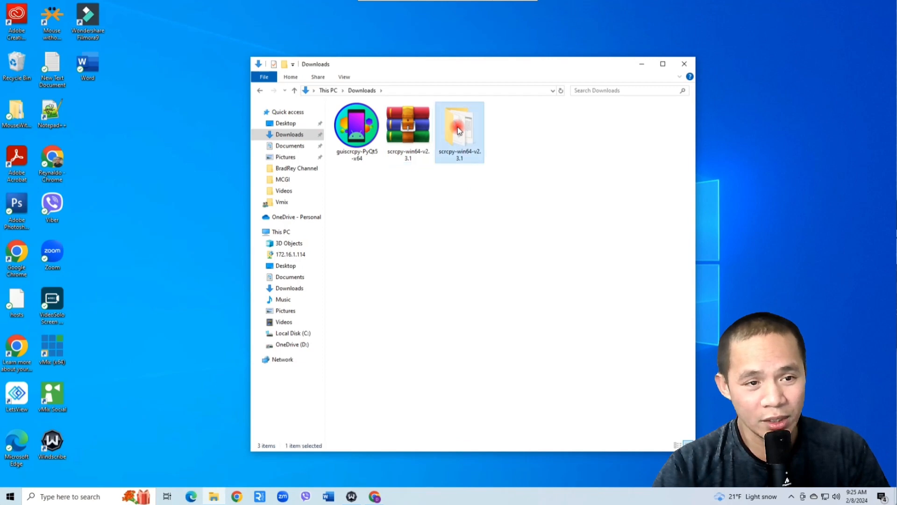
{"action": "double_click", "coordinate": [470, 140]}
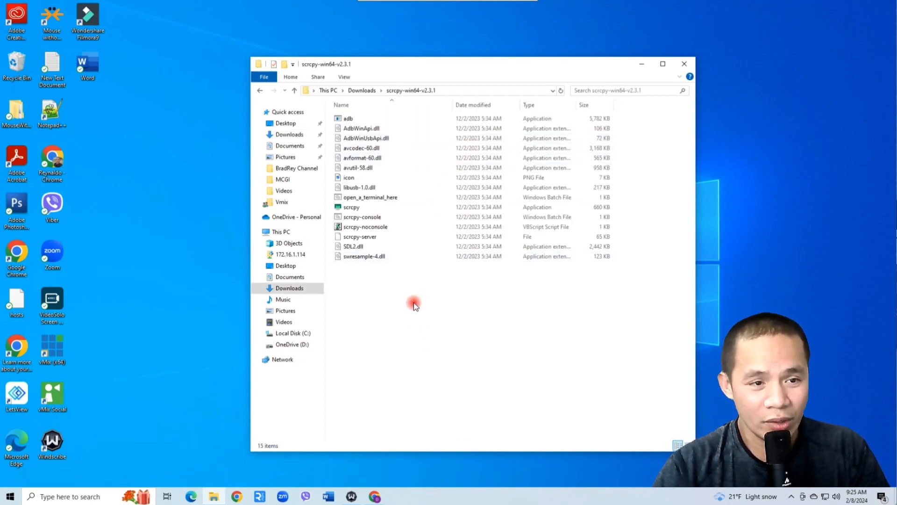
{"action": "left_click", "coordinate": [348, 120]}
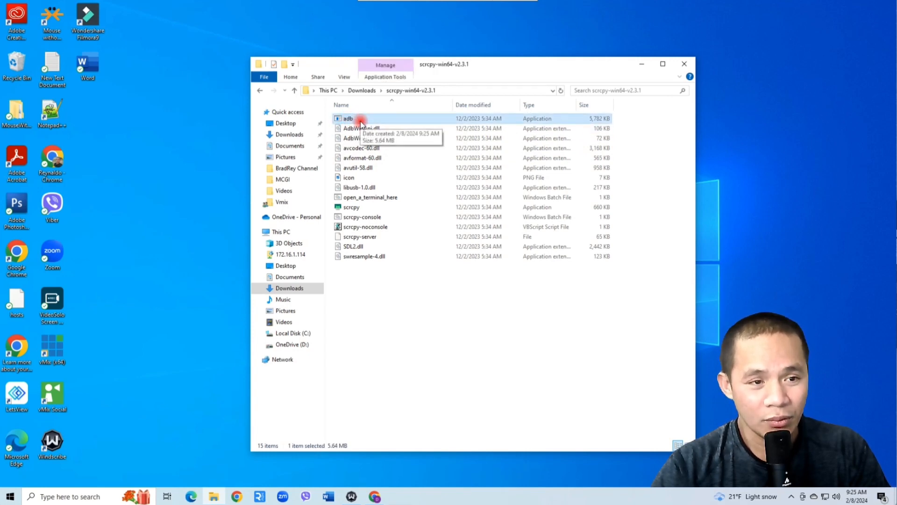
{"action": "left_click", "coordinate": [387, 336]}
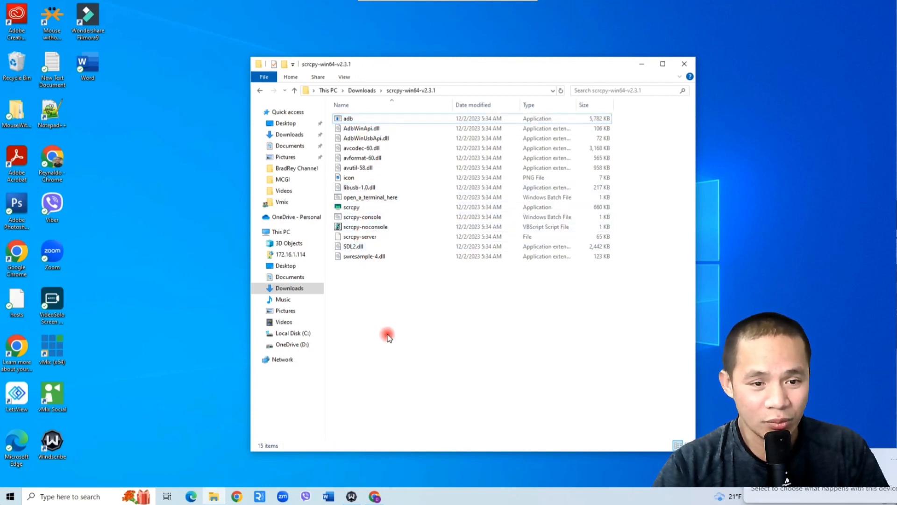
{"action": "left_click", "coordinate": [358, 210]}
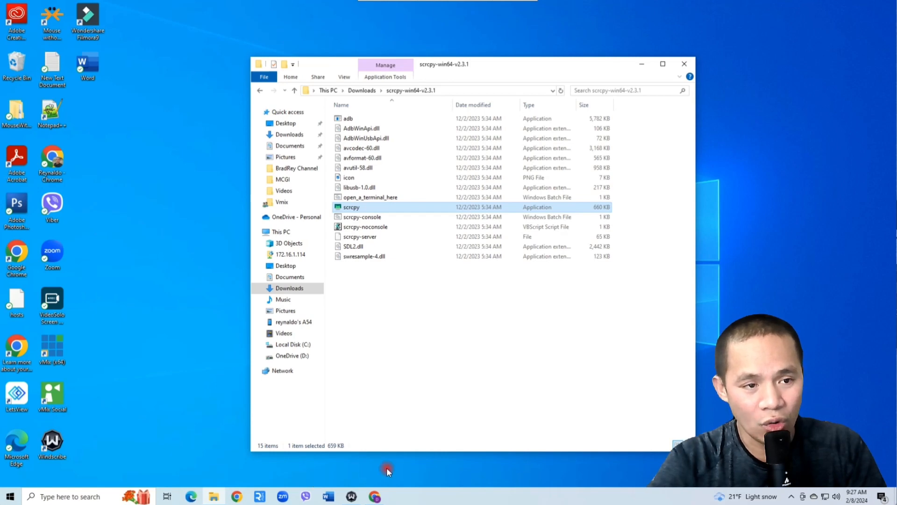
{"action": "double_click", "coordinate": [369, 207]}
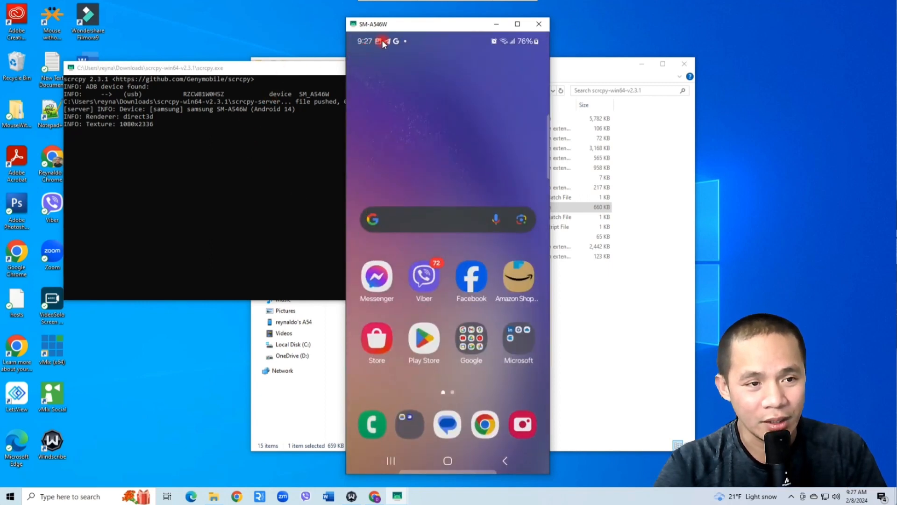
Try out the mirrored phone by swiping its home screen to the calendar page and back, and up and down.
{"action": "mouse_move", "coordinate": [416, 27]}
{"action": "left_mouse_down"}
{"action": "mouse_move", "coordinate": [500, 24]}
{"action": "mouse_move", "coordinate": [346, 24]}
{"action": "mouse_move", "coordinate": [425, 23]}
{"action": "mouse_move", "coordinate": [411, 21]}
{"action": "left_mouse_up"}
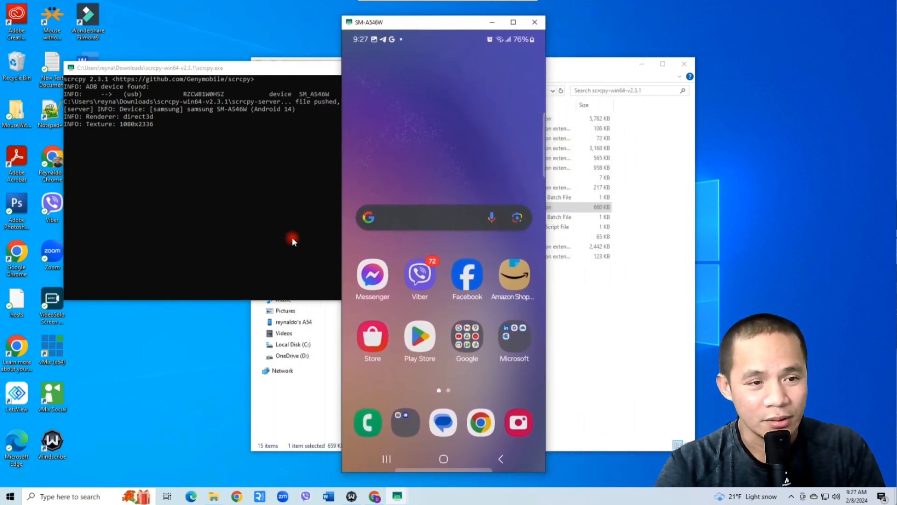
{"action": "left_click", "coordinate": [248, 227]}
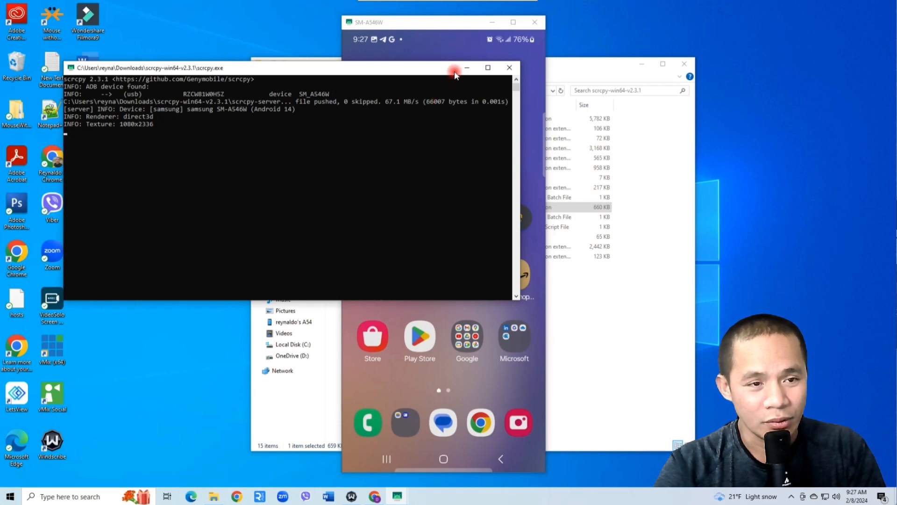
{"action": "left_click", "coordinate": [402, 44]}
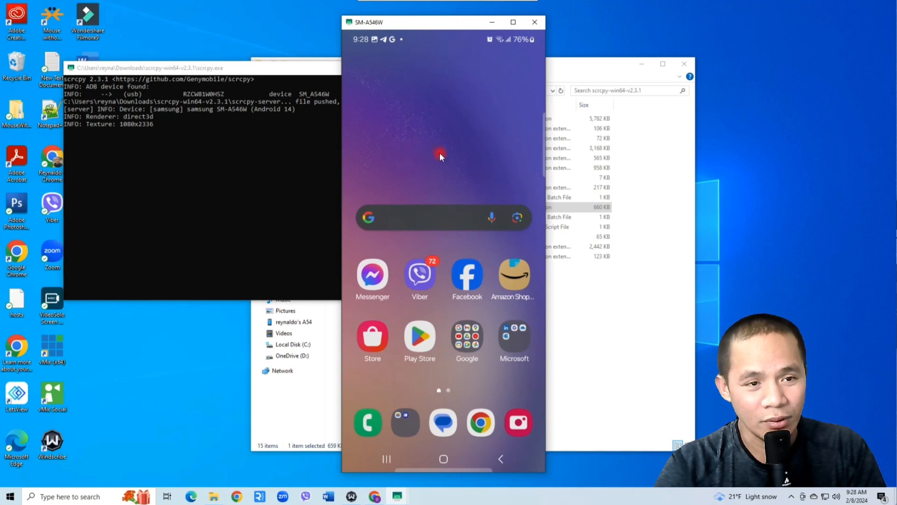
{"action": "left_click_drag", "start_coordinate": [466, 168], "coordinate": [309, 154]}
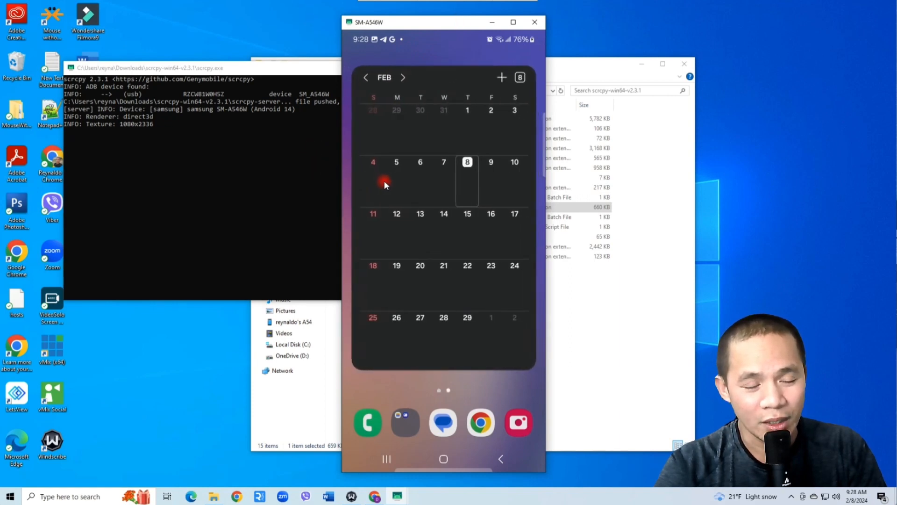
{"action": "left_click_drag", "start_coordinate": [384, 181], "coordinate": [490, 202]}
{"action": "left_click_drag", "start_coordinate": [461, 168], "coordinate": [458, 66]}
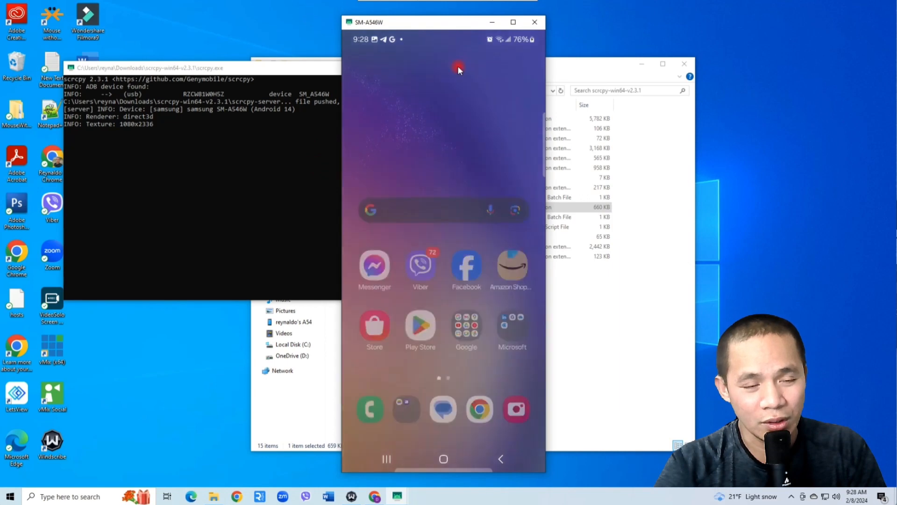
{"action": "left_click_drag", "start_coordinate": [443, 195], "coordinate": [456, 344]}
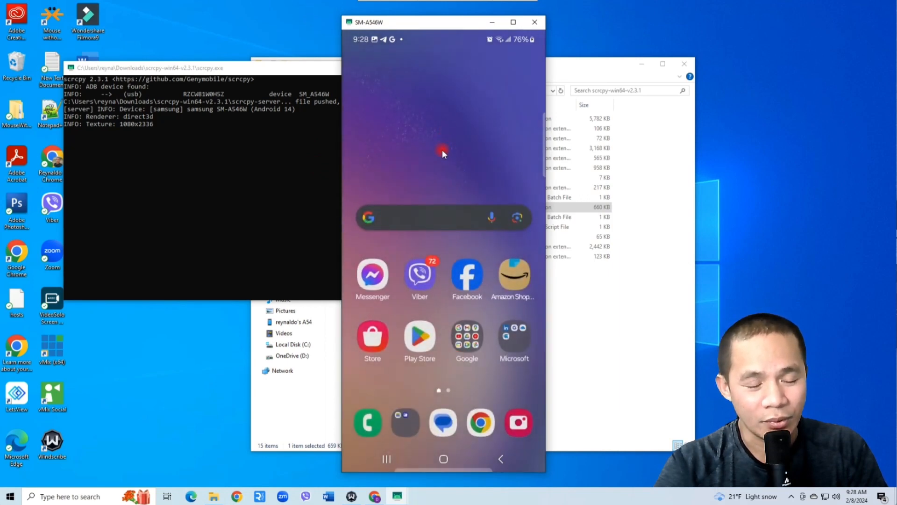
Close the phone mirror and scrcpy console windows, and reposition the scrcpy-win64-v2.3.1 folder window.
{"action": "left_click", "coordinate": [532, 26]}
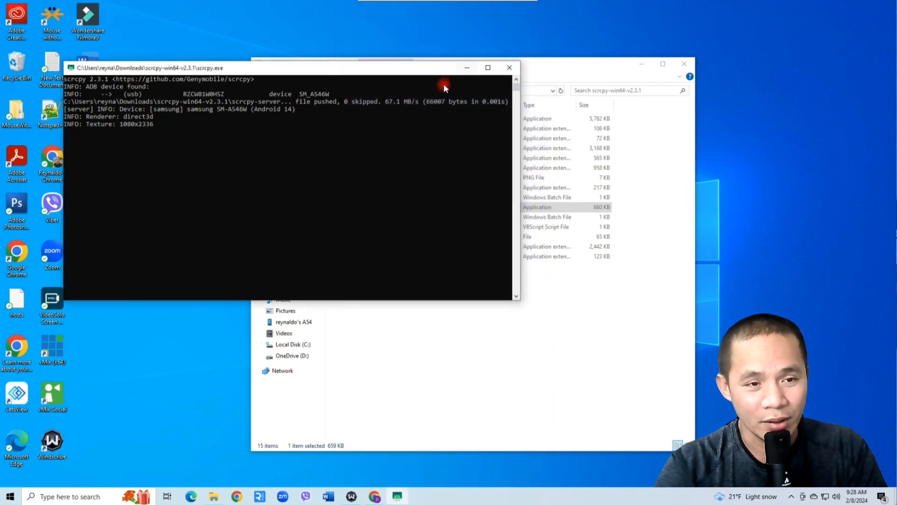
{"action": "left_click", "coordinate": [502, 67]}
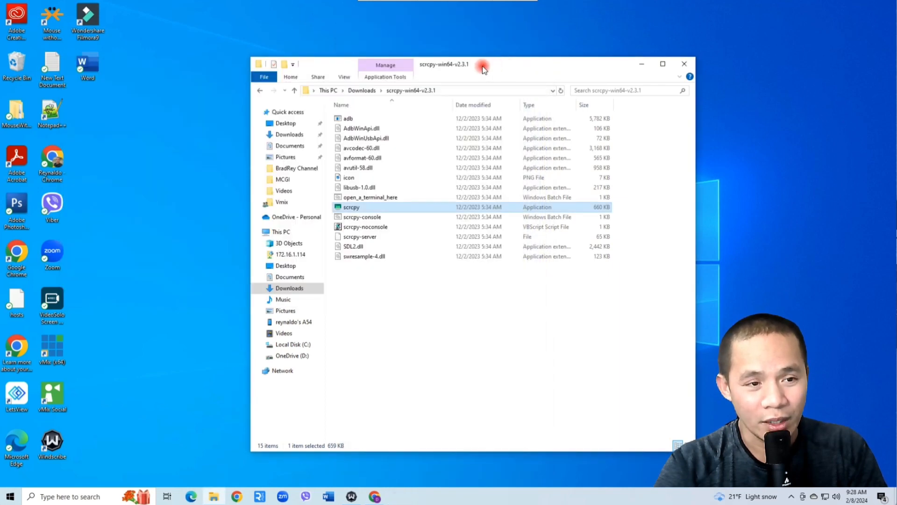
{"action": "left_click_drag", "start_coordinate": [485, 66], "coordinate": [516, 54]}
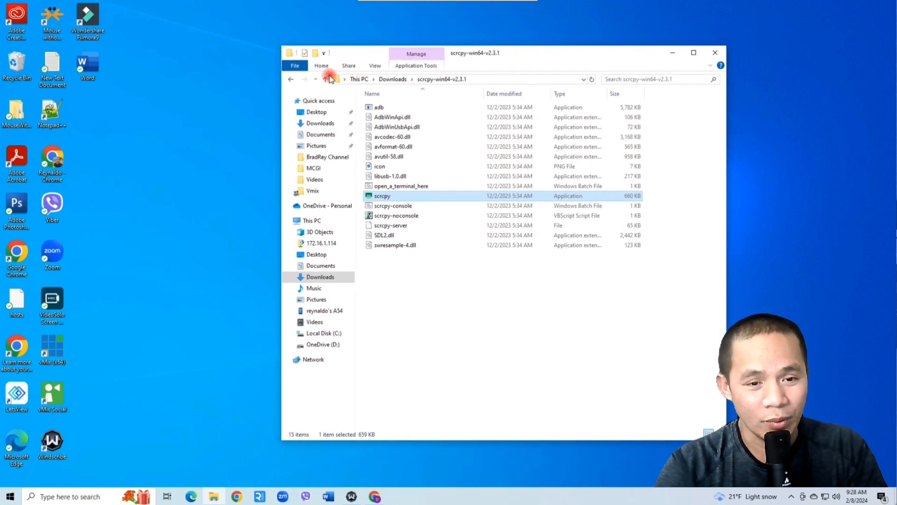
Open Downloads in a new window, arrange it beside the scrcpy-win64-v2.3.1 folder window, and select the guiscrcpy-PyQt5-x64 file.
{"action": "right_click", "coordinate": [322, 123]}
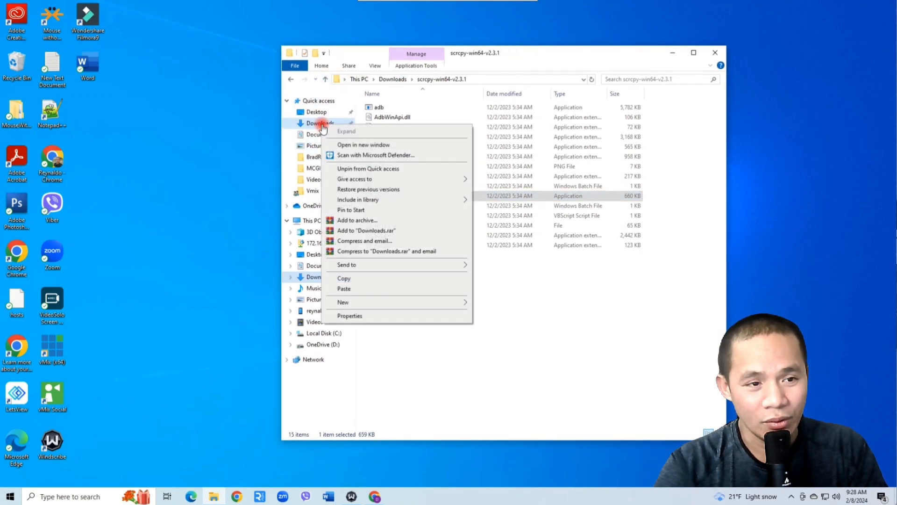
{"action": "left_click", "coordinate": [343, 145]}
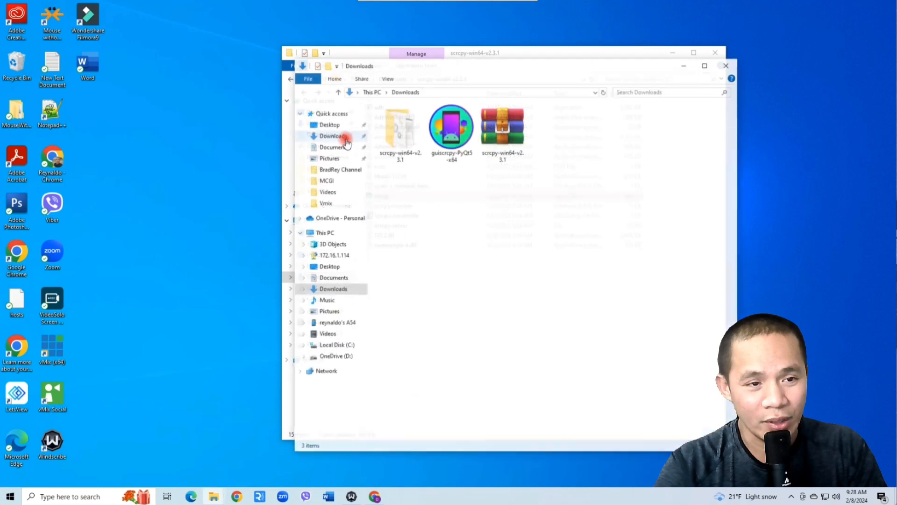
{"action": "left_click_drag", "start_coordinate": [542, 67], "coordinate": [243, 66]}
{"action": "left_click_drag", "start_coordinate": [441, 287], "coordinate": [279, 281]}
{"action": "left_click_drag", "start_coordinate": [150, 67], "coordinate": [164, 63]}
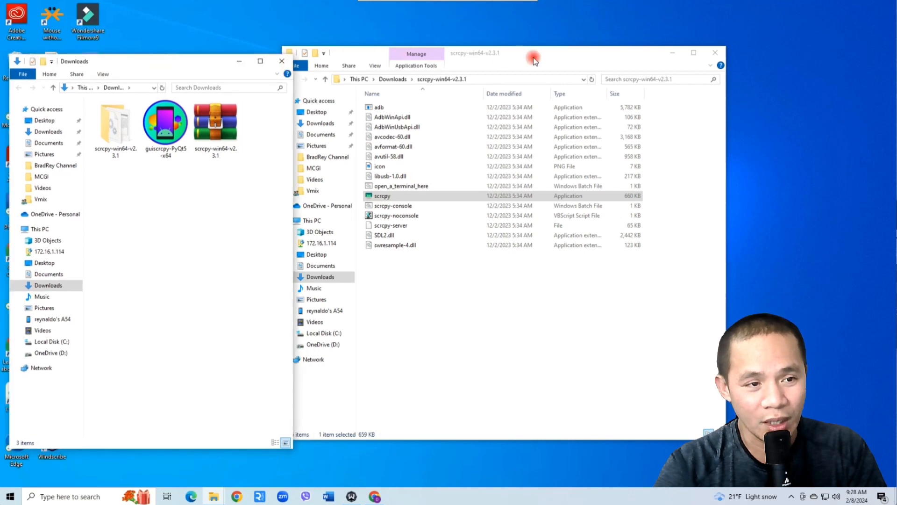
{"action": "left_click_drag", "start_coordinate": [534, 60], "coordinate": [567, 67]}
{"action": "left_click", "coordinate": [165, 125]}
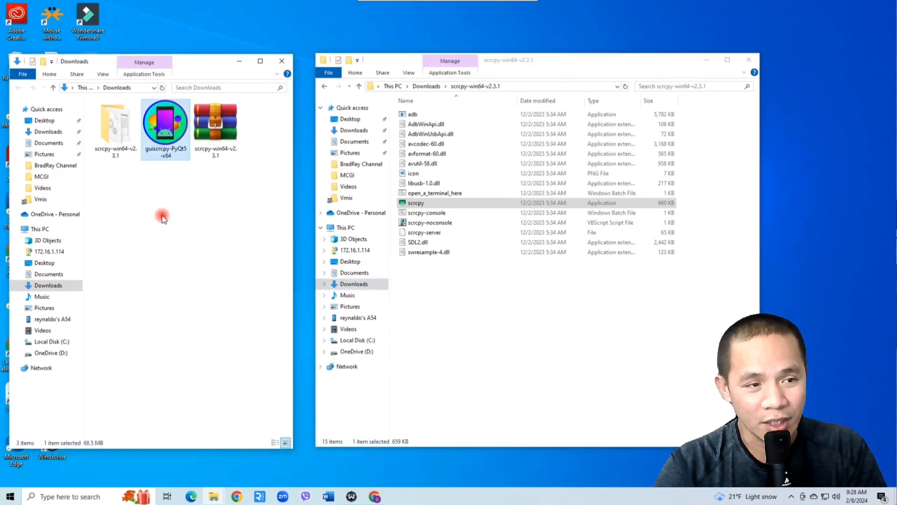
Move the guiscrcpy-PyQt5-x64 file from Downloads into the scrcpy-win64-v2.3.1 folder and close the Downloads window.
{"action": "left_click_drag", "start_coordinate": [169, 140], "coordinate": [445, 339]}
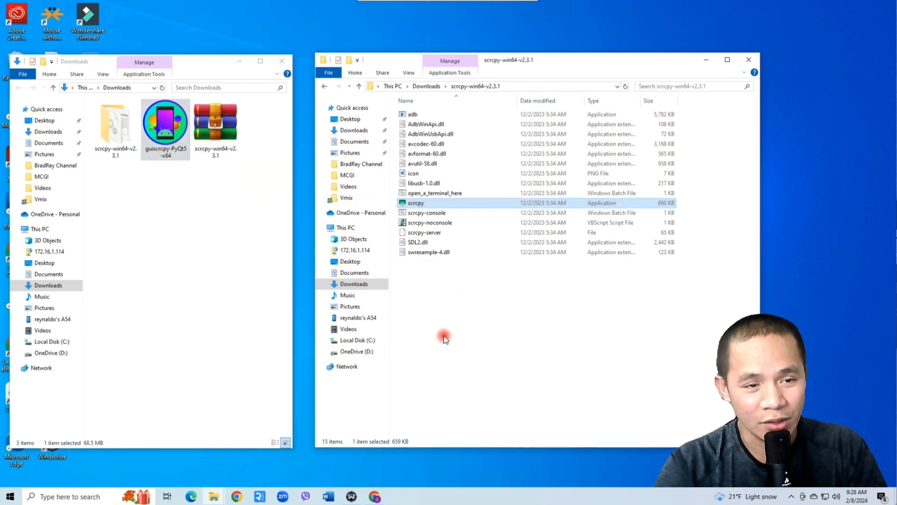
{"action": "left_click", "coordinate": [242, 223]}
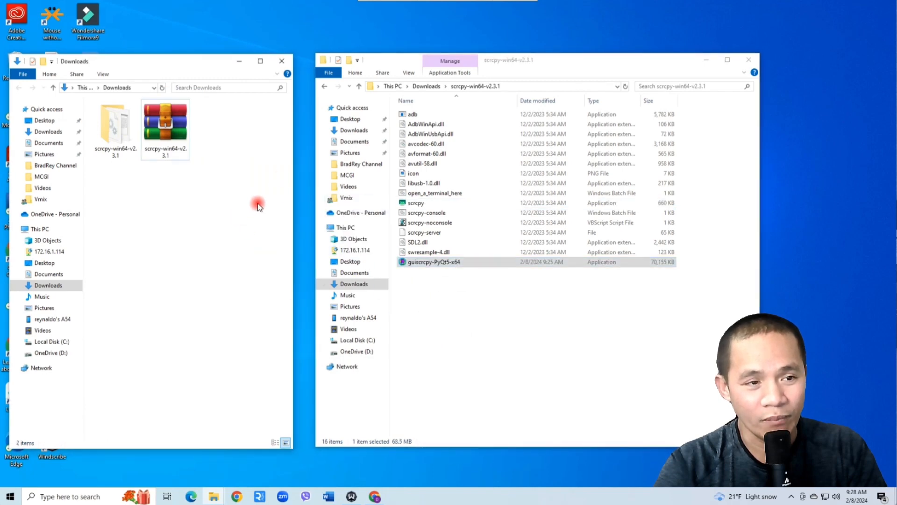
{"action": "left_click", "coordinate": [287, 63]}
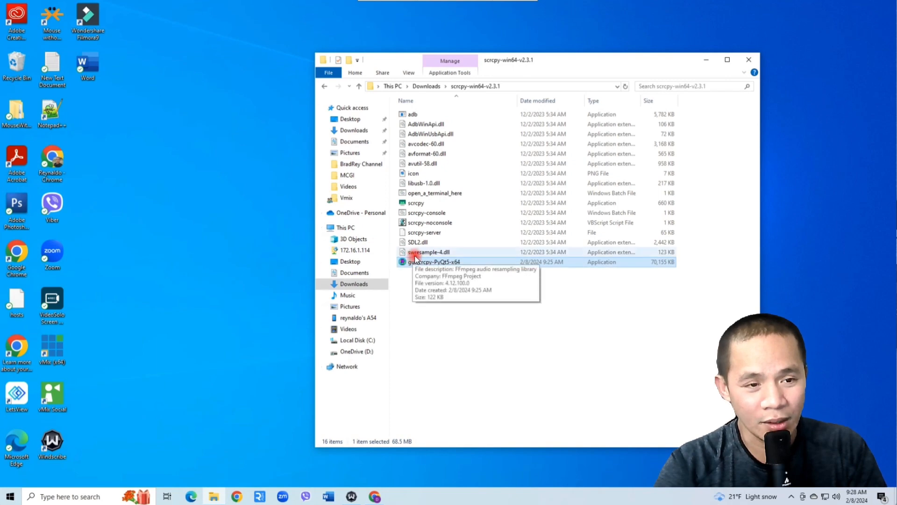
Run guiscrcpy-PyQt5-x64 despite the SmartScreen block and supply the scrcpy-server file from the scrcpy-win64-v2.3.1 folder.
{"action": "double_click", "coordinate": [453, 264]}
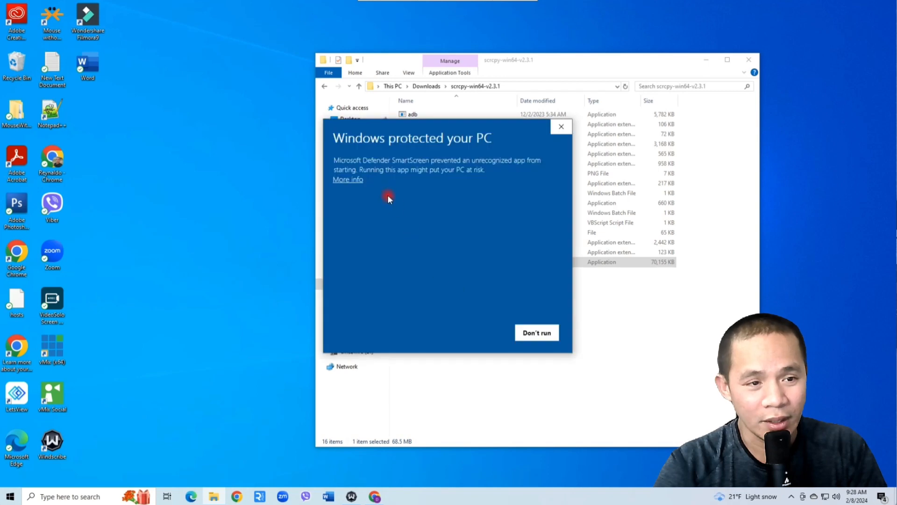
{"action": "left_click", "coordinate": [345, 180]}
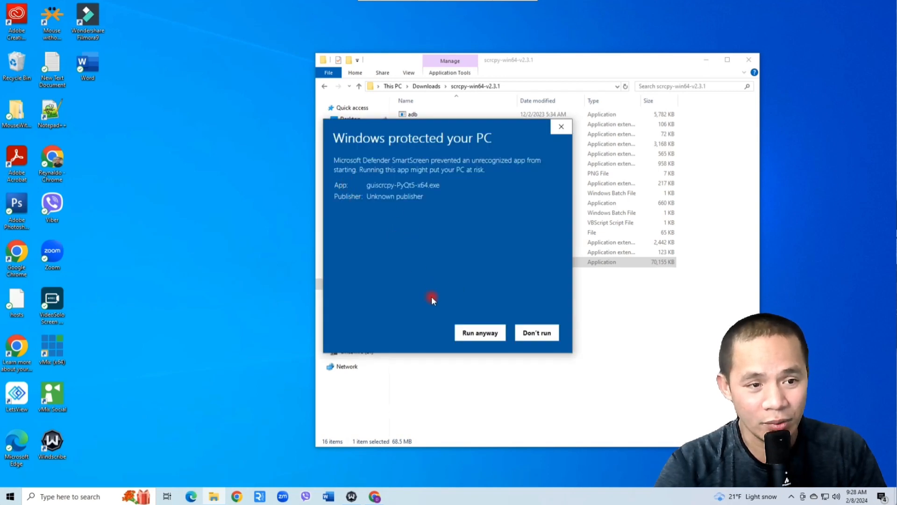
{"action": "left_click", "coordinate": [479, 334]}
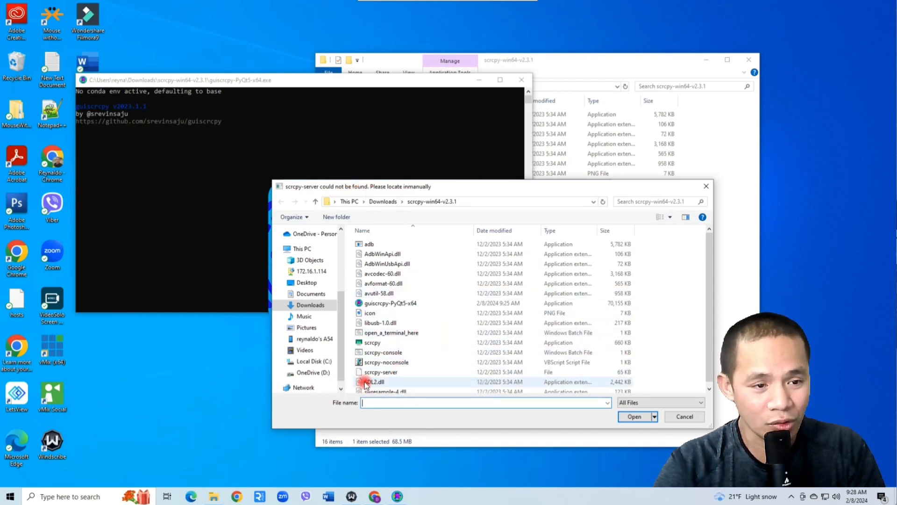
{"action": "left_click", "coordinate": [381, 372]}
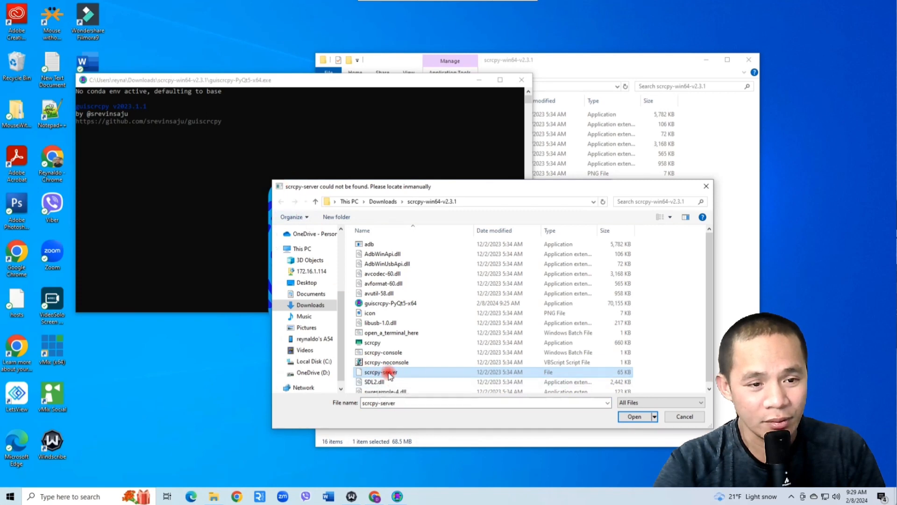
{"action": "left_click", "coordinate": [635, 417]}
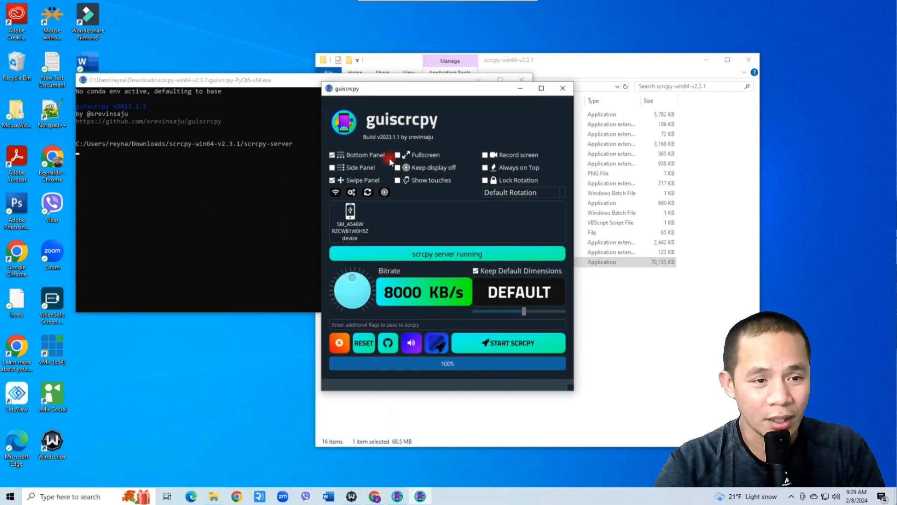
Move the guiscrcpy window to the side of the desktop and minimize the scrcpy-win64-v2.3.1 folder window.
{"action": "left_click_drag", "start_coordinate": [398, 92], "coordinate": [129, 84]}
{"action": "left_click", "coordinate": [525, 379]}
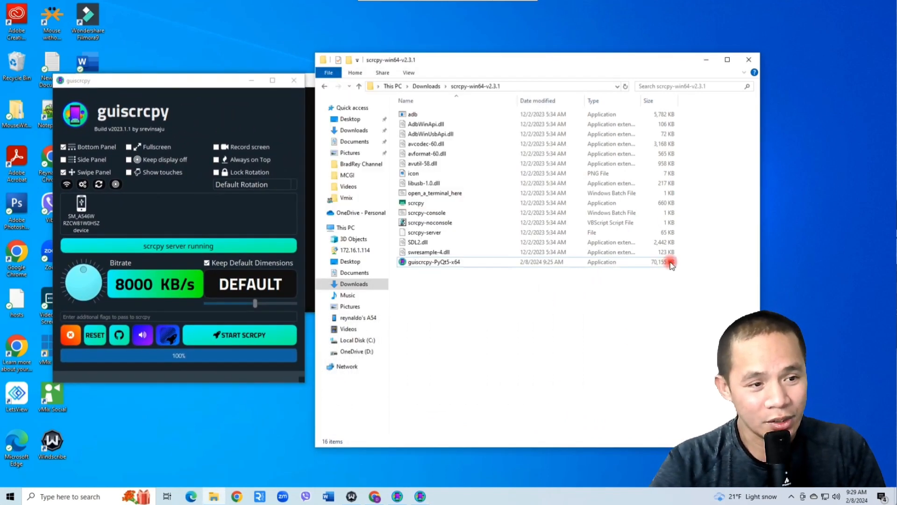
{"action": "left_click", "coordinate": [706, 59]}
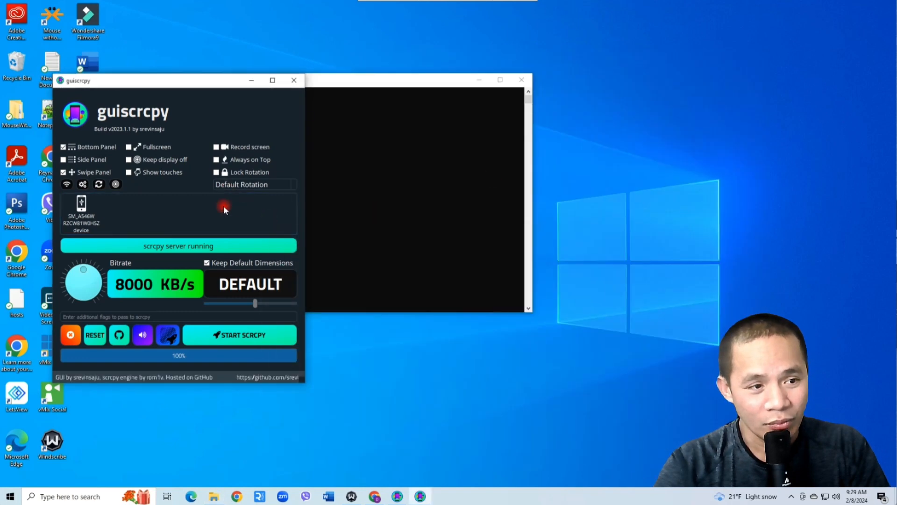
Set the guiscrcpy bitrate to 16000 KB/s and replace the default dimensions with 1357px.
{"action": "left_click", "coordinate": [248, 339]}
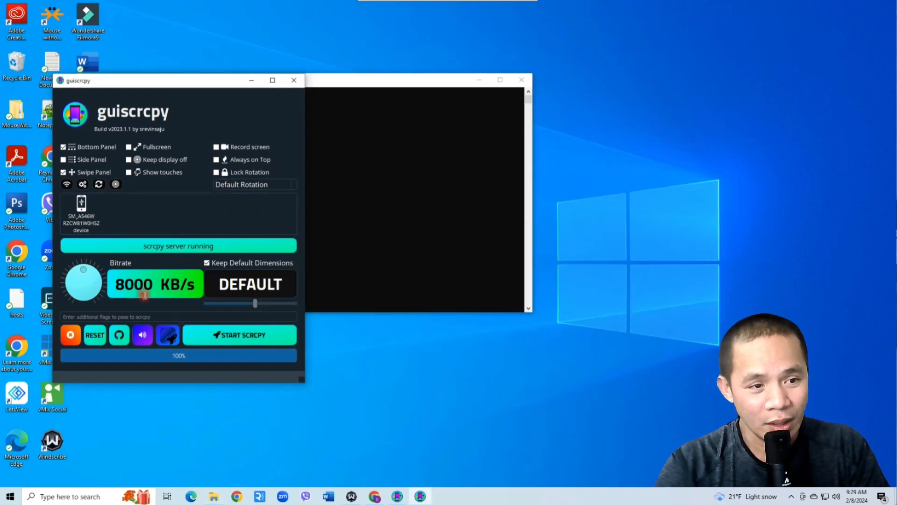
{"action": "left_click_drag", "start_coordinate": [83, 270], "coordinate": [128, 310]}
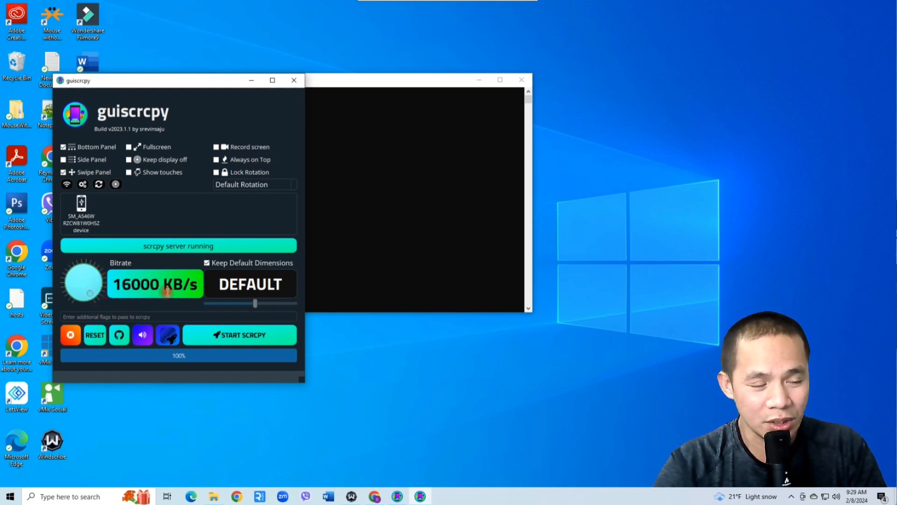
{"action": "left_click", "coordinate": [208, 263]}
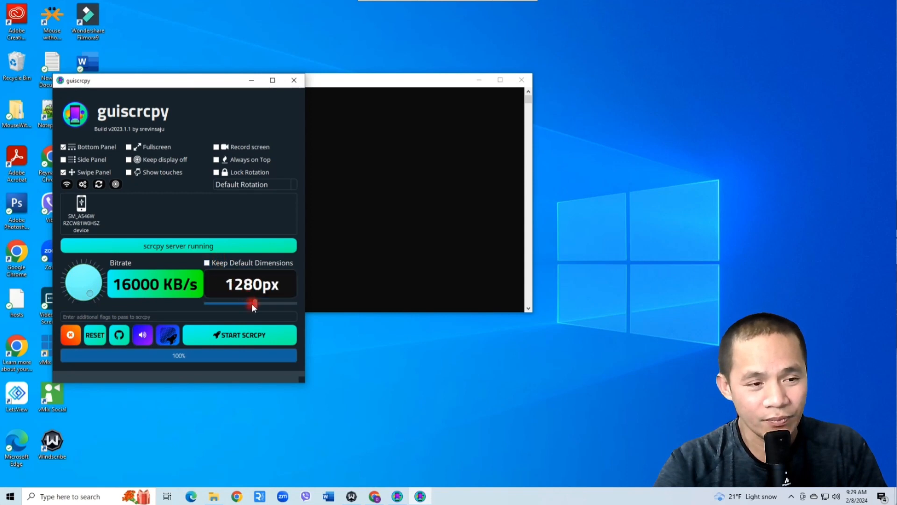
{"action": "left_click_drag", "start_coordinate": [257, 304], "coordinate": [260, 304]}
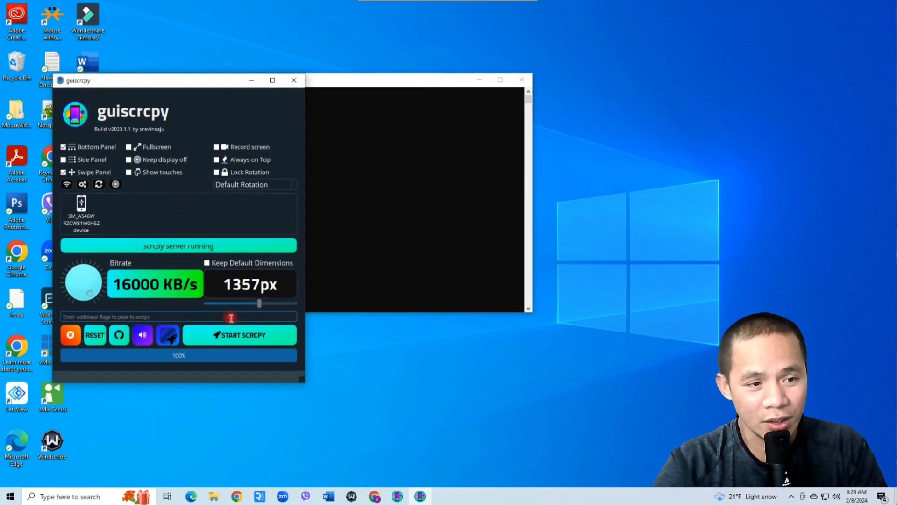
Start scrcpy from guiscrcpy to mirror the connected SM_A546W phone.
{"action": "left_click", "coordinate": [197, 341]}
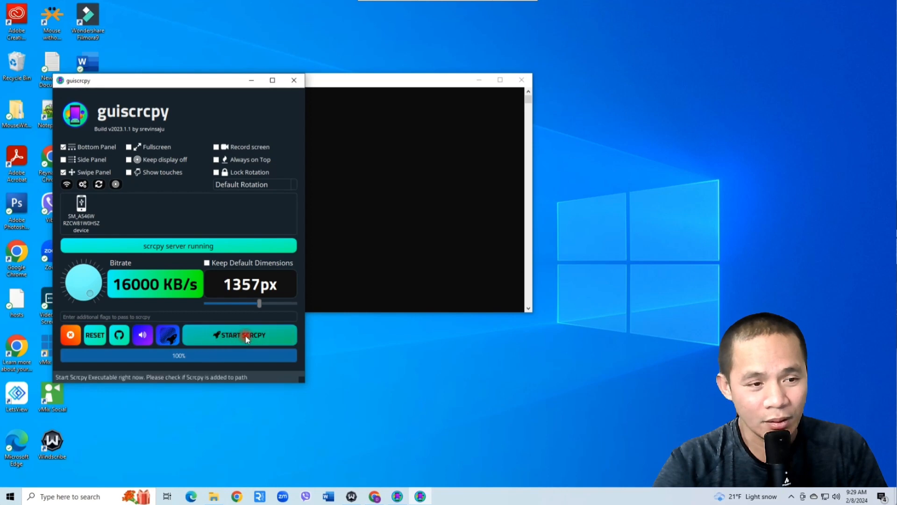
{"action": "left_click", "coordinate": [76, 228]}
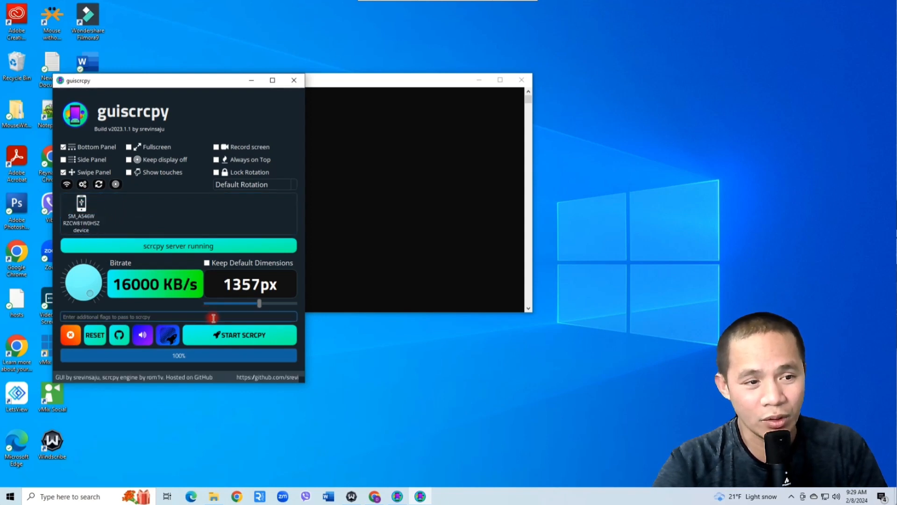
{"action": "left_click", "coordinate": [232, 335]}
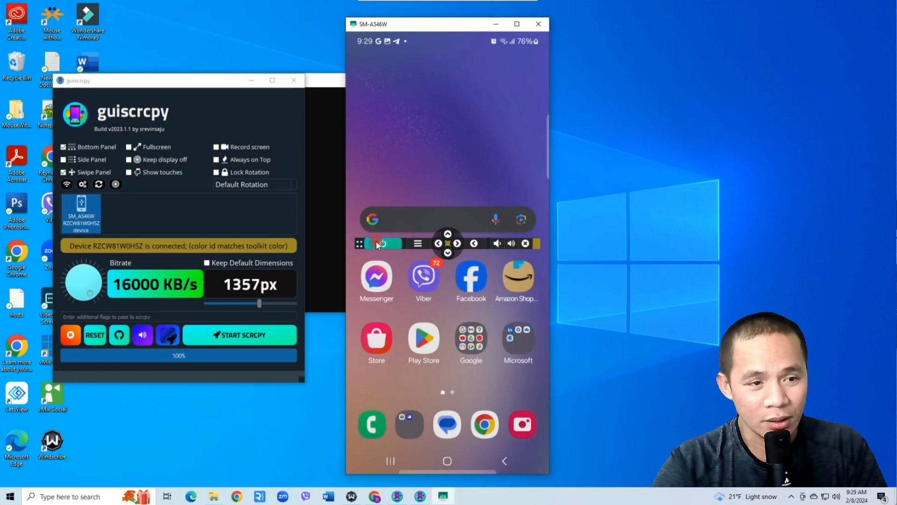
Move the bottom panel off the phone mirror and try its home control from the app drawer and calendar page.
{"action": "left_click_drag", "start_coordinate": [376, 240], "coordinate": [402, 88]}
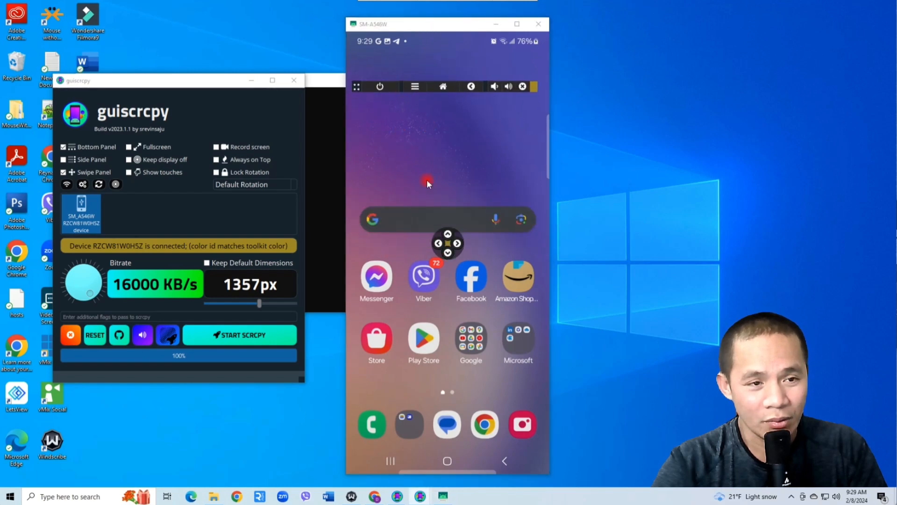
{"action": "left_click_drag", "start_coordinate": [445, 164], "coordinate": [441, 111]}
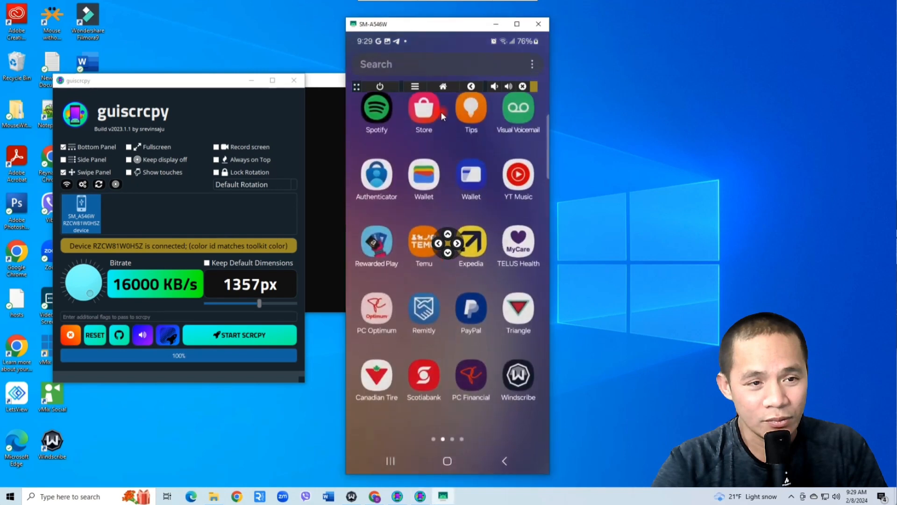
{"action": "left_click", "coordinate": [442, 87]}
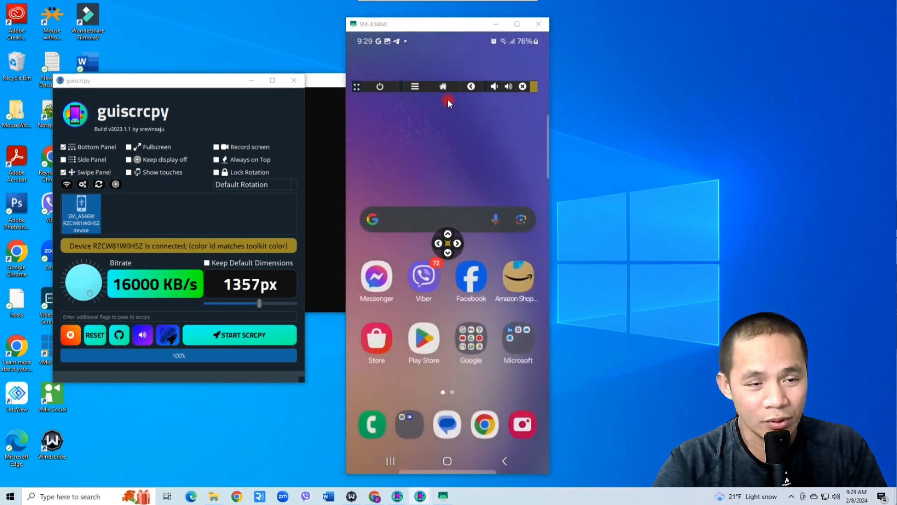
{"action": "left_click_drag", "start_coordinate": [394, 86], "coordinate": [607, 121]}
{"action": "left_click_drag", "start_coordinate": [501, 164], "coordinate": [301, 163]}
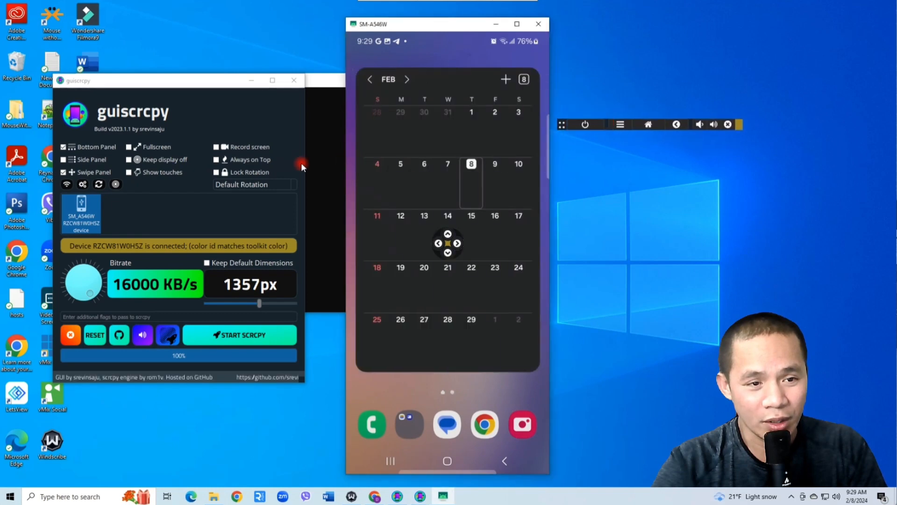
{"action": "left_click", "coordinate": [644, 124]}
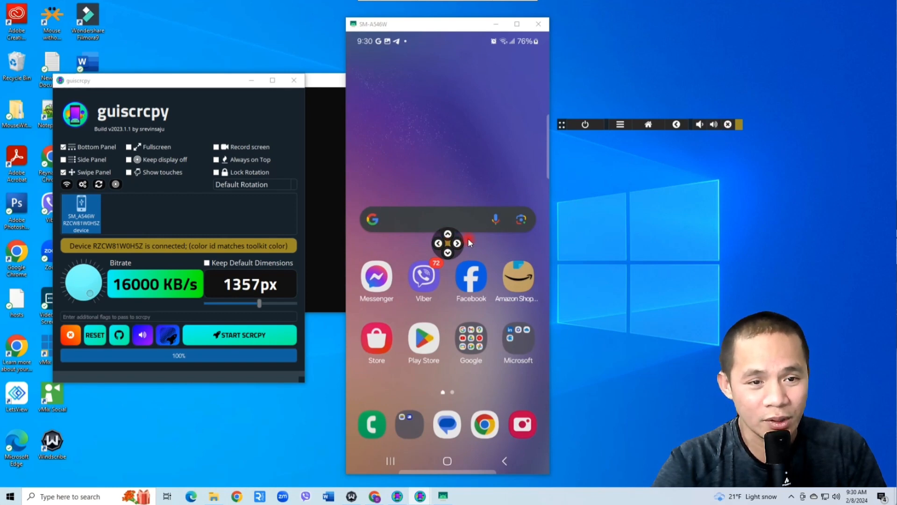
Move the swipe panel beside the phone mirror, try its swipes in different directions, and return the phone to its home screen.
{"action": "left_click_drag", "start_coordinate": [466, 238], "coordinate": [608, 168]}
{"action": "left_click", "coordinate": [607, 168]}
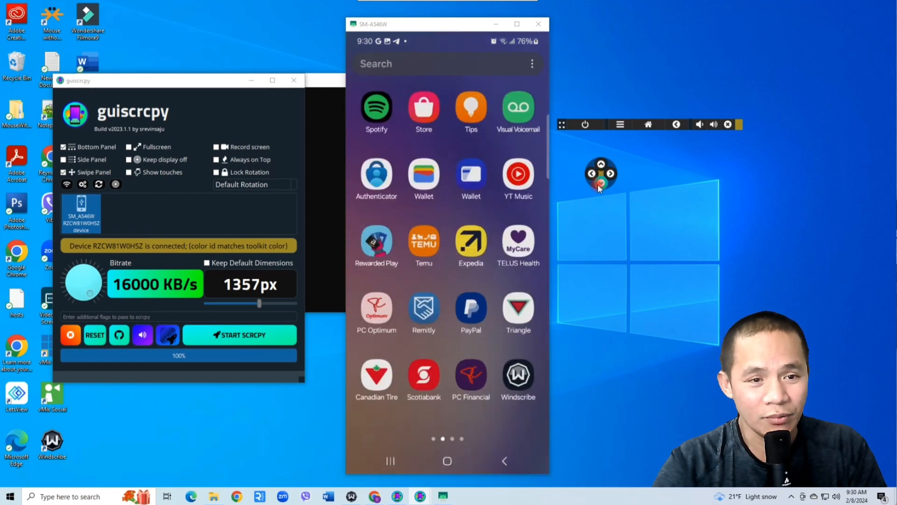
{"action": "left_click", "coordinate": [600, 185]}
{"action": "left_click", "coordinate": [593, 174]}
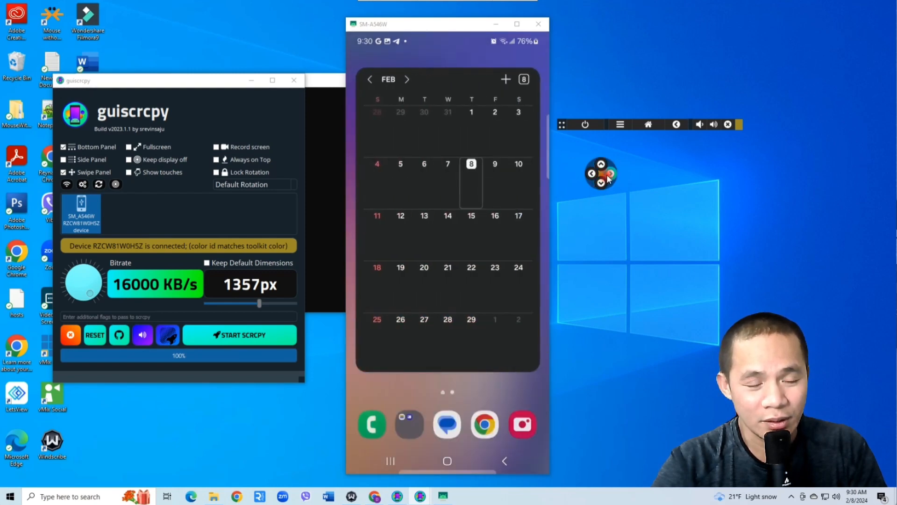
{"action": "left_click", "coordinate": [594, 175]}
{"action": "left_click", "coordinate": [602, 184]}
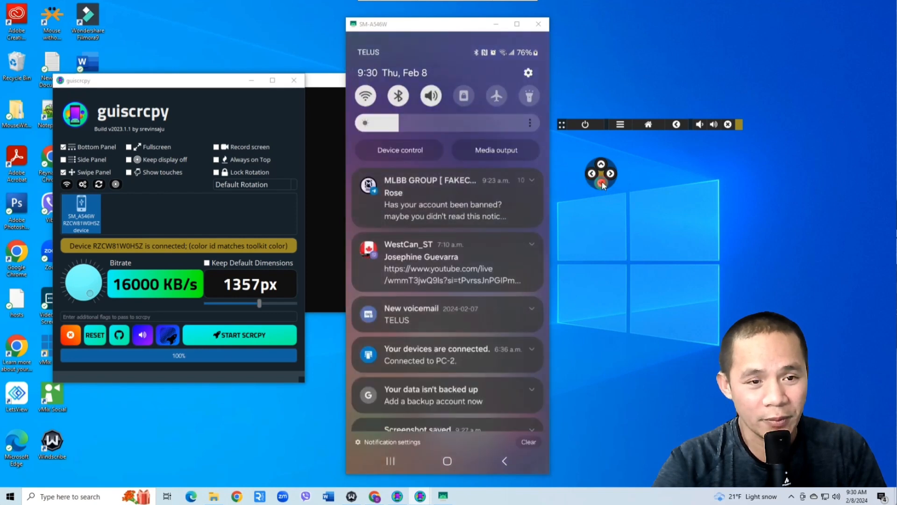
{"action": "left_click", "coordinate": [640, 125]}
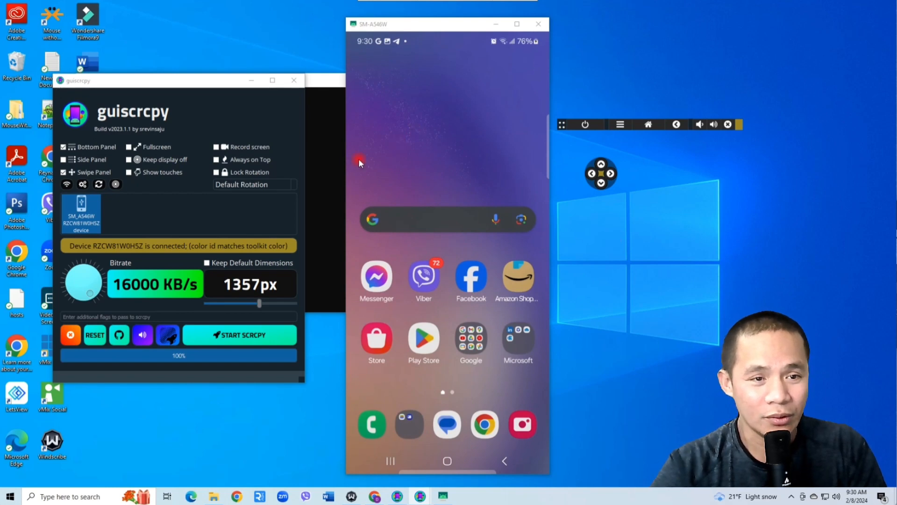
Restart the phone mirror with Record screen enabled, keeping the scrcpy-win64-v2.3.1 folder open behind it.
{"action": "left_click", "coordinate": [544, 28]}
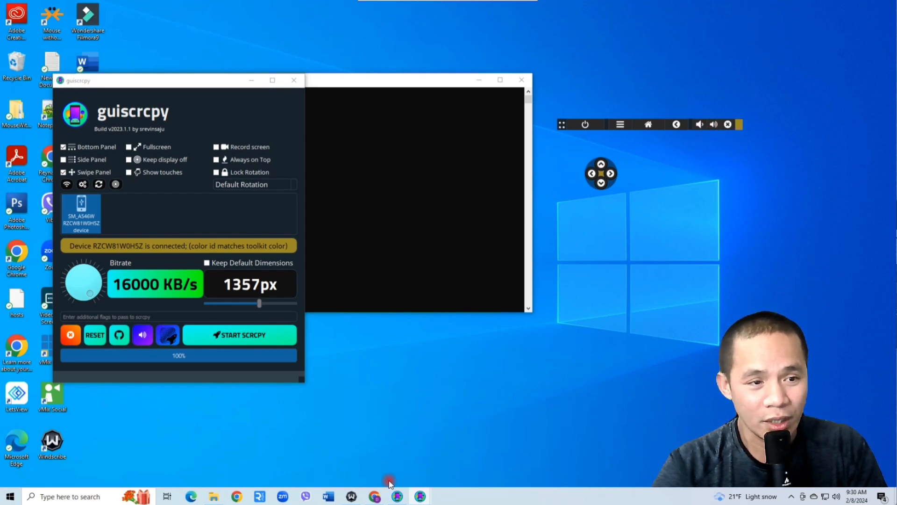
{"action": "left_click", "coordinate": [216, 498]}
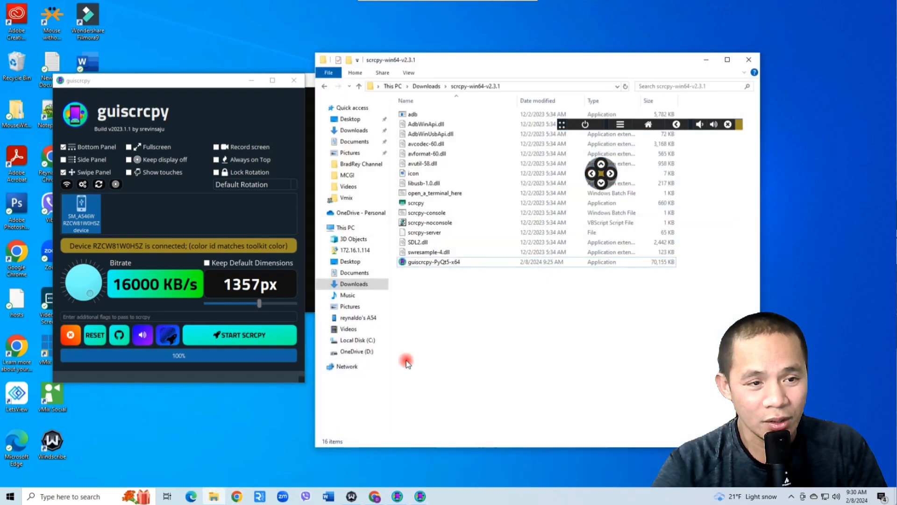
{"action": "left_click", "coordinate": [226, 149]}
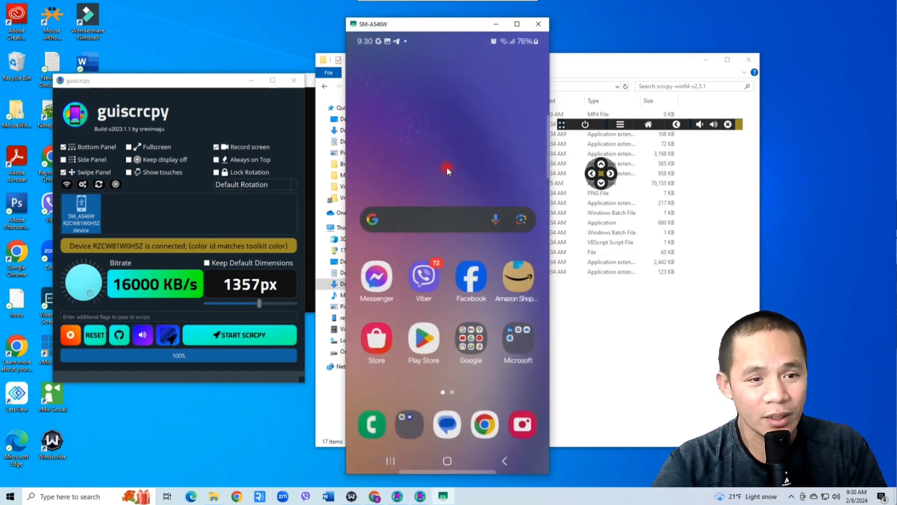
Record some phone activity in the app drawer and Google folder, and close the mirror to end the recording.
{"action": "left_click_drag", "start_coordinate": [454, 181], "coordinate": [445, 114]}
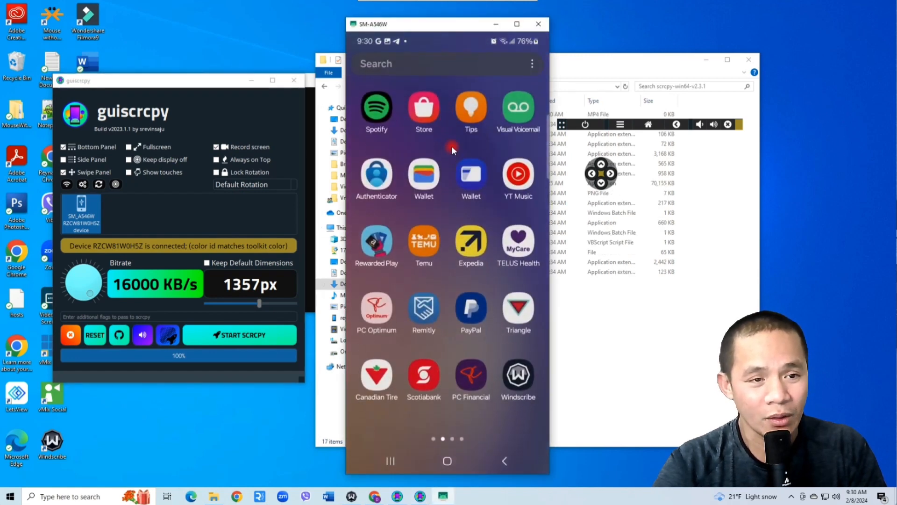
{"action": "left_click_drag", "start_coordinate": [451, 146], "coordinate": [457, 271]}
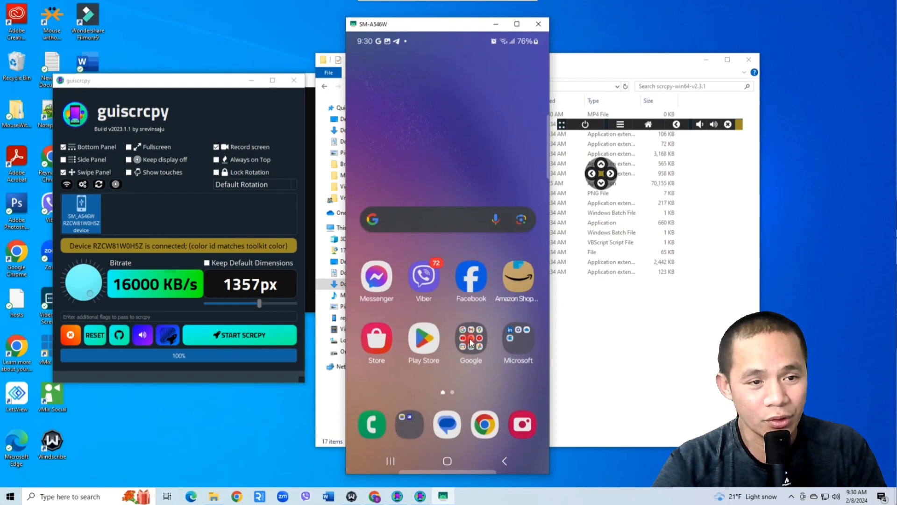
{"action": "left_click", "coordinate": [471, 342]}
{"action": "left_click", "coordinate": [402, 281]}
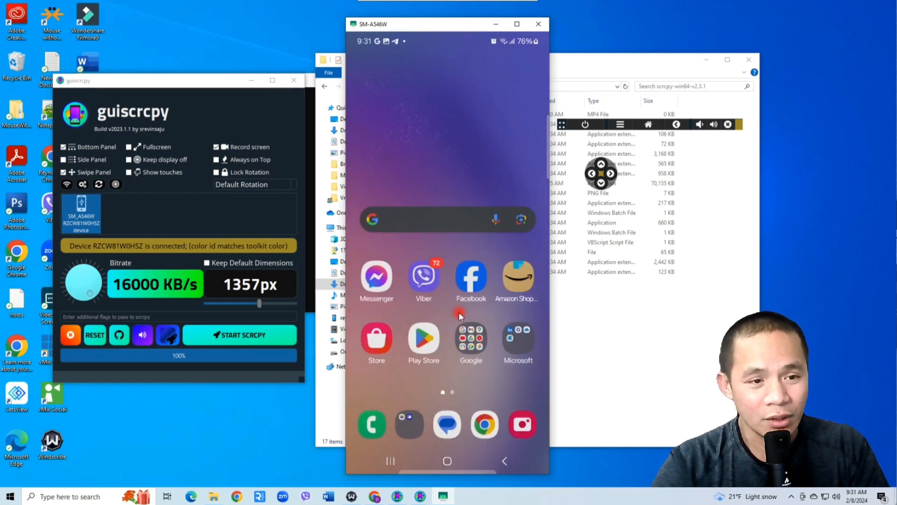
{"action": "left_click", "coordinate": [470, 344]}
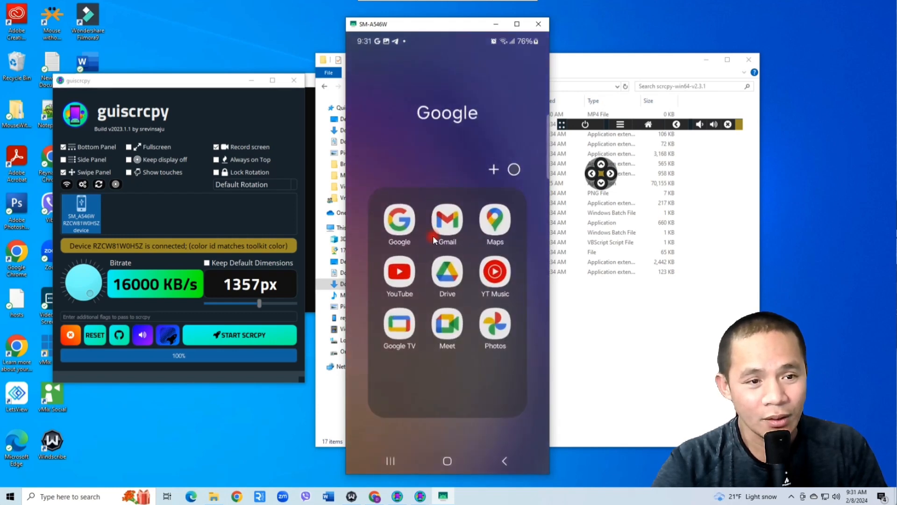
{"action": "left_click", "coordinate": [461, 138]}
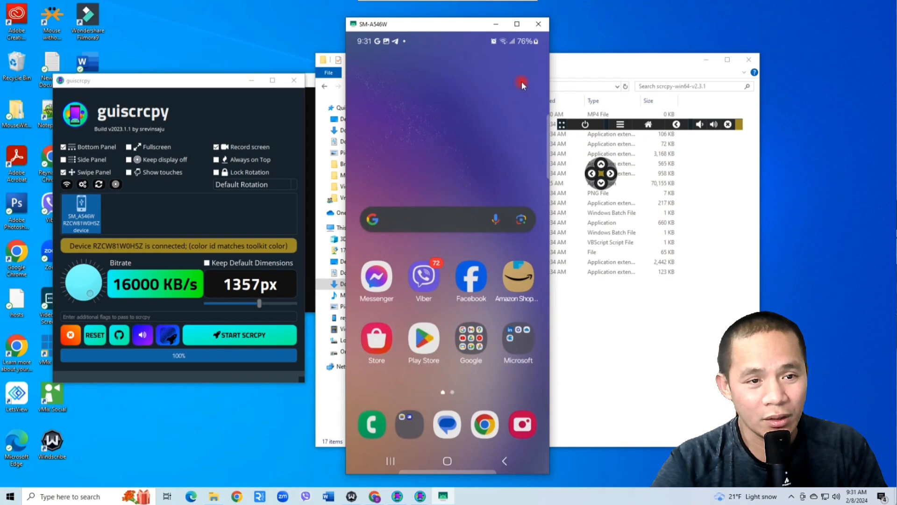
{"action": "left_click", "coordinate": [538, 24]}
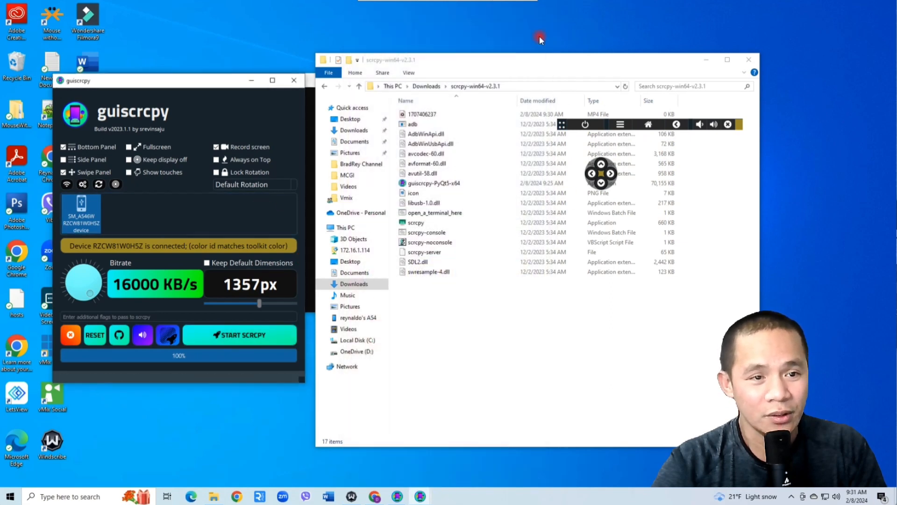
{"action": "left_click", "coordinate": [489, 395]}
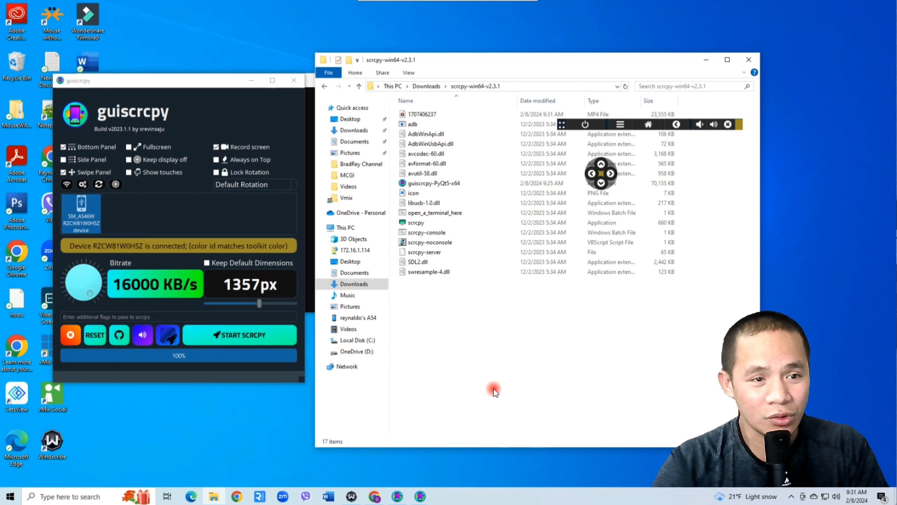
{"action": "left_click", "coordinate": [431, 116]}
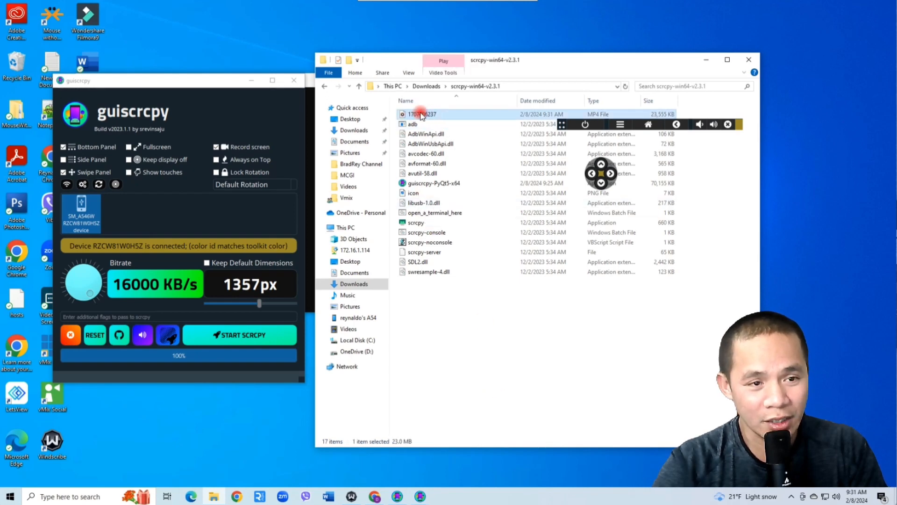
{"action": "double_click", "coordinate": [424, 116]}
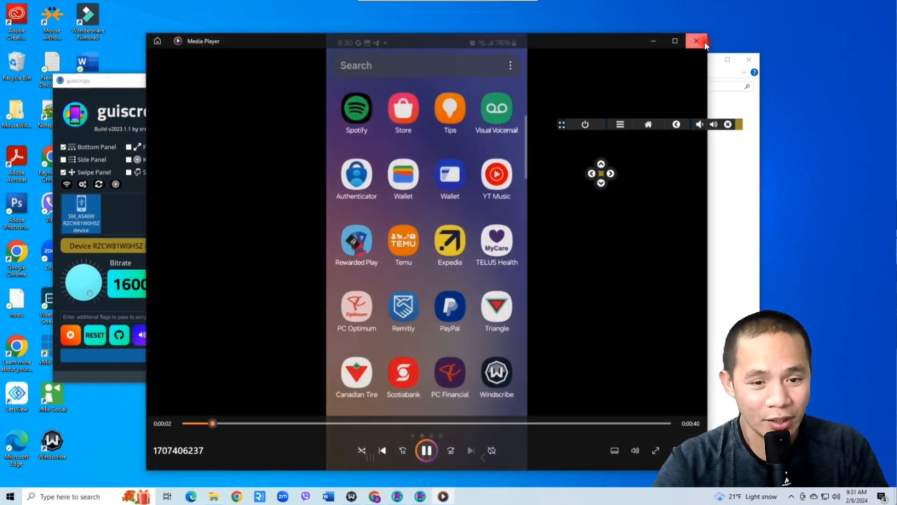
{"action": "left_click", "coordinate": [705, 41]}
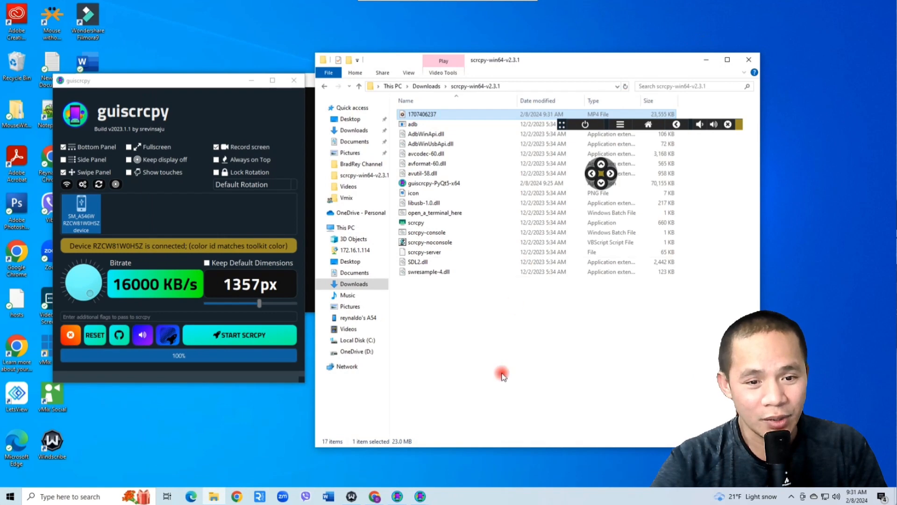